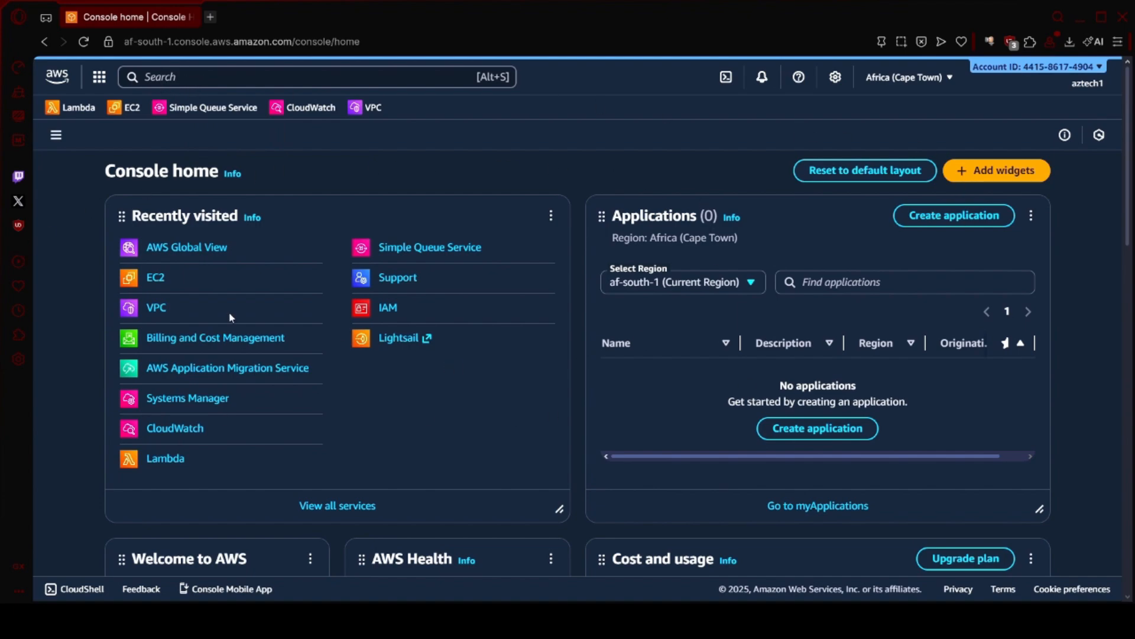
Search for the ec2 service, open its dashboard and start launching a new instance
{"action": "left_click", "coordinate": [412, 82]}
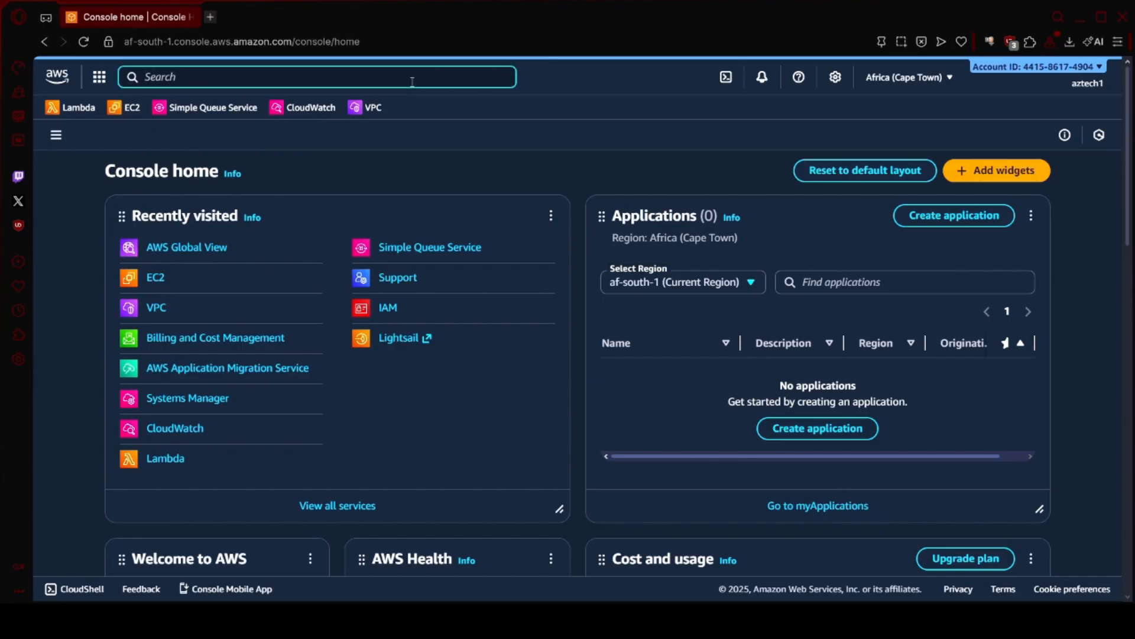
{"action": "type", "text": "ec"}
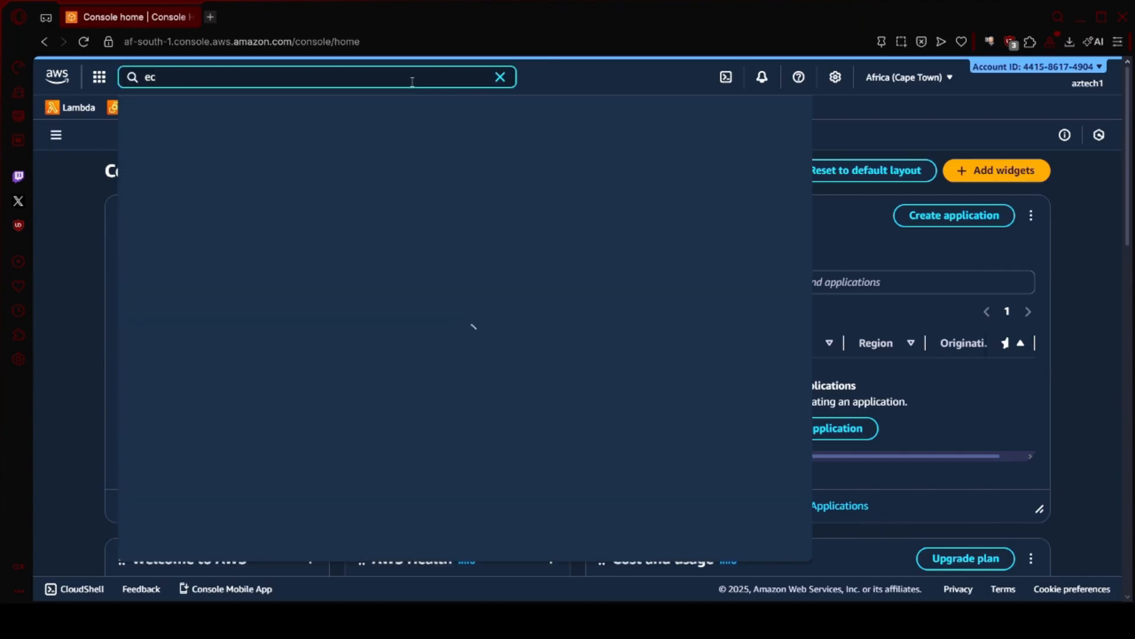
{"action": "type", "text": "2"}
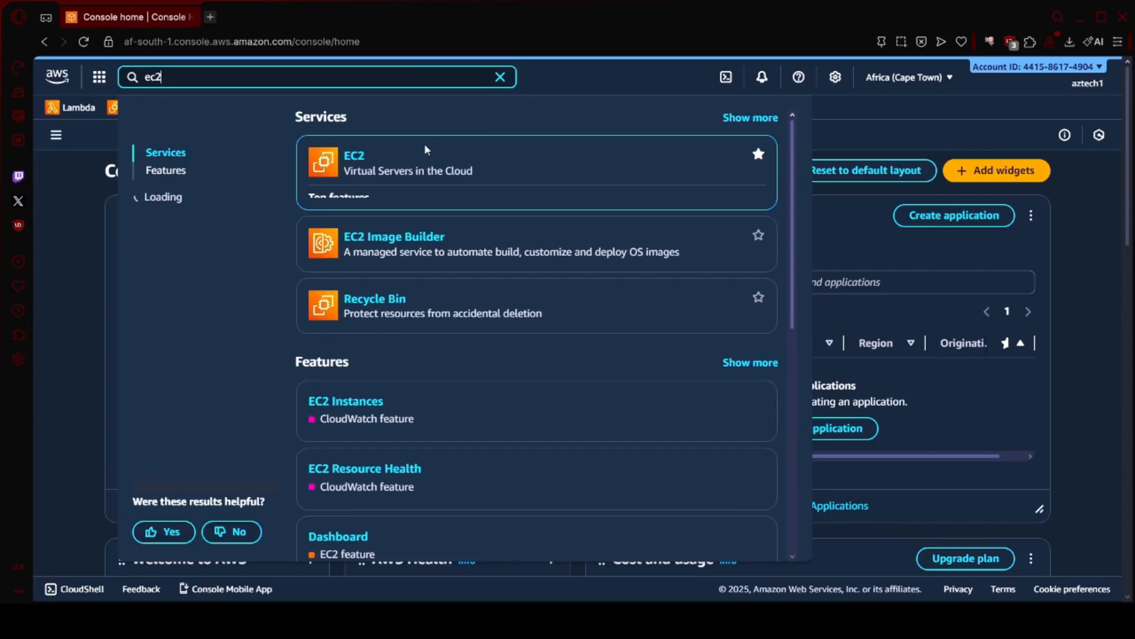
{"action": "left_click", "coordinate": [352, 161]}
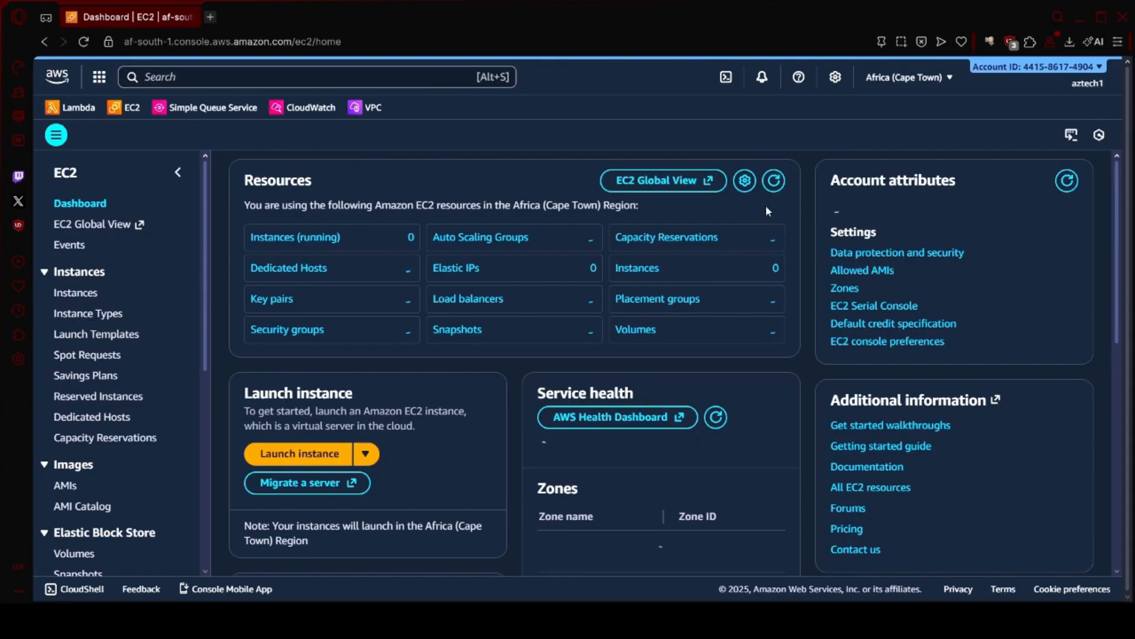
{"action": "left_click", "coordinate": [291, 460]}
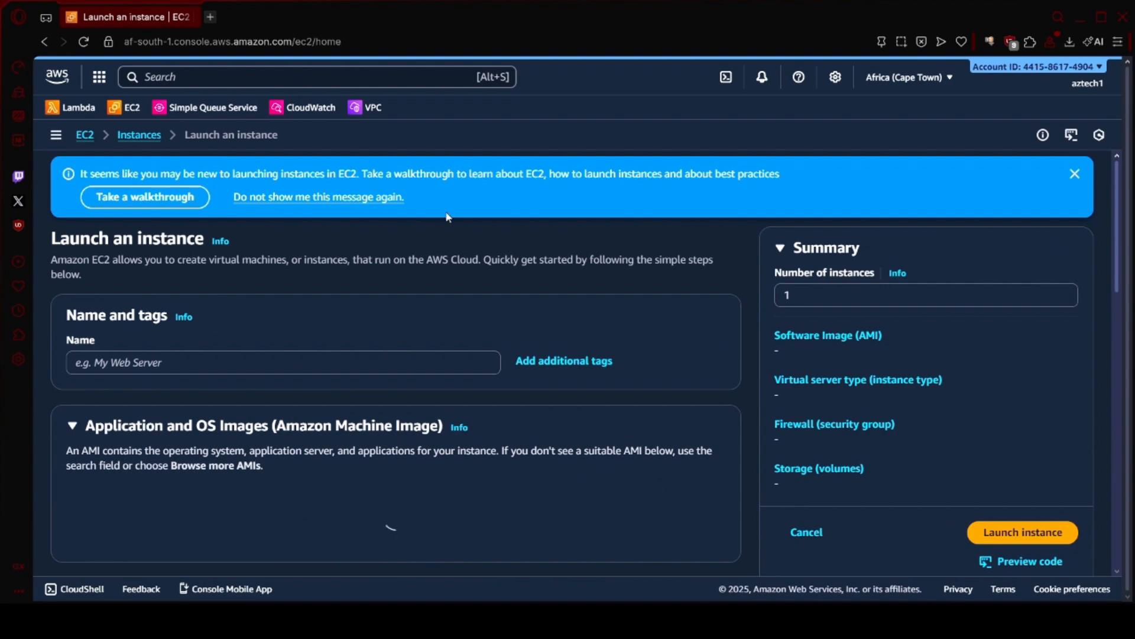
Review the list of available AWS regions without switching from Africa (Cape Town)
{"action": "left_click", "coordinate": [946, 78]}
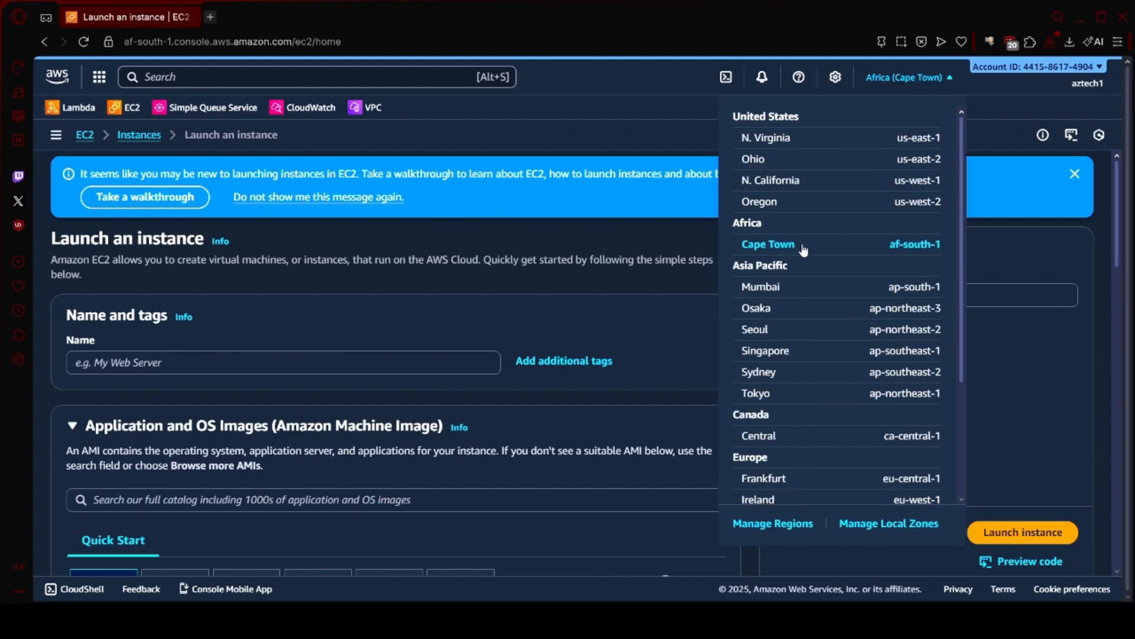
{"action": "scroll", "coordinate": [802, 211], "scroll_direction": "down", "scroll_amount": 3}
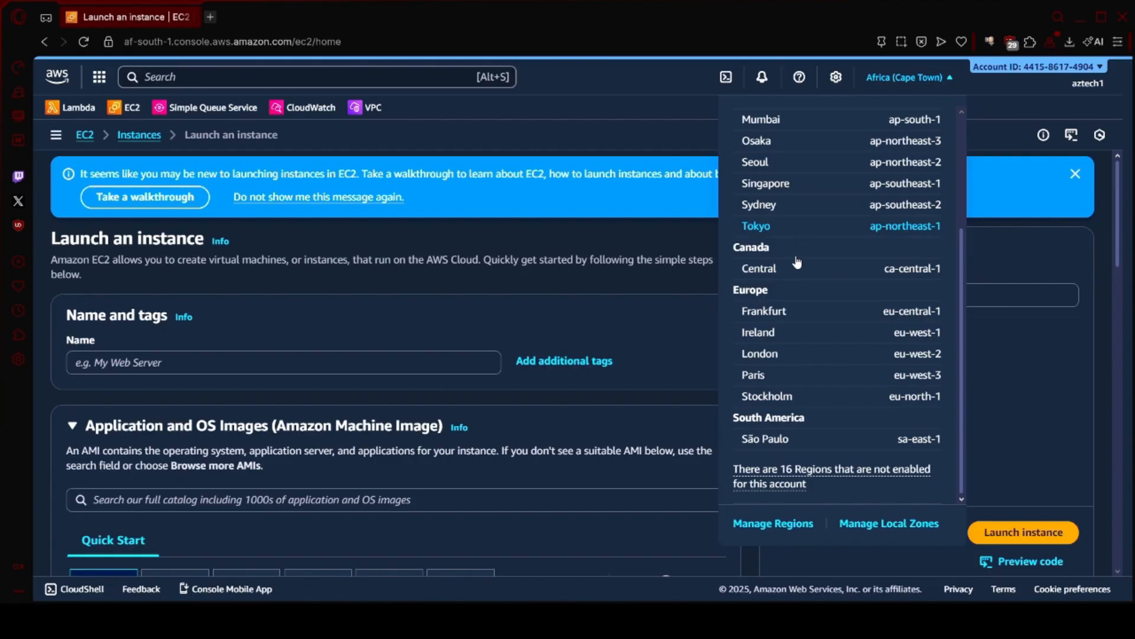
{"action": "scroll", "coordinate": [767, 260], "scroll_direction": "up", "scroll_amount": 3}
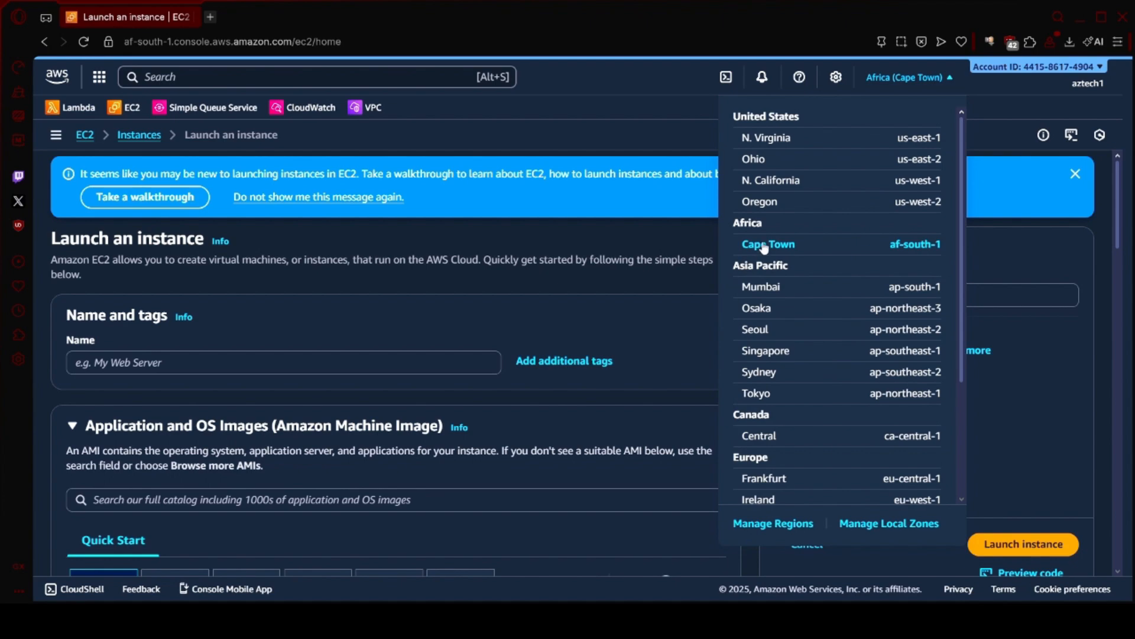
{"action": "left_click", "coordinate": [499, 322]}
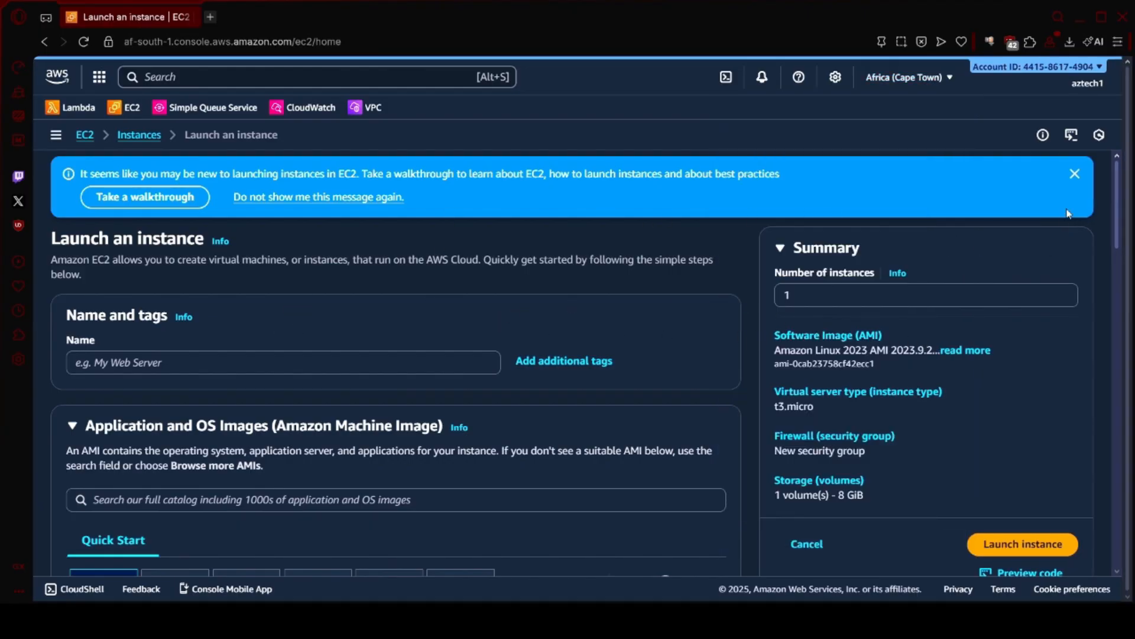
Dismiss the walkthrough banner and name the instance Project
{"action": "left_click", "coordinate": [1075, 174]}
{"action": "left_click", "coordinate": [251, 294]}
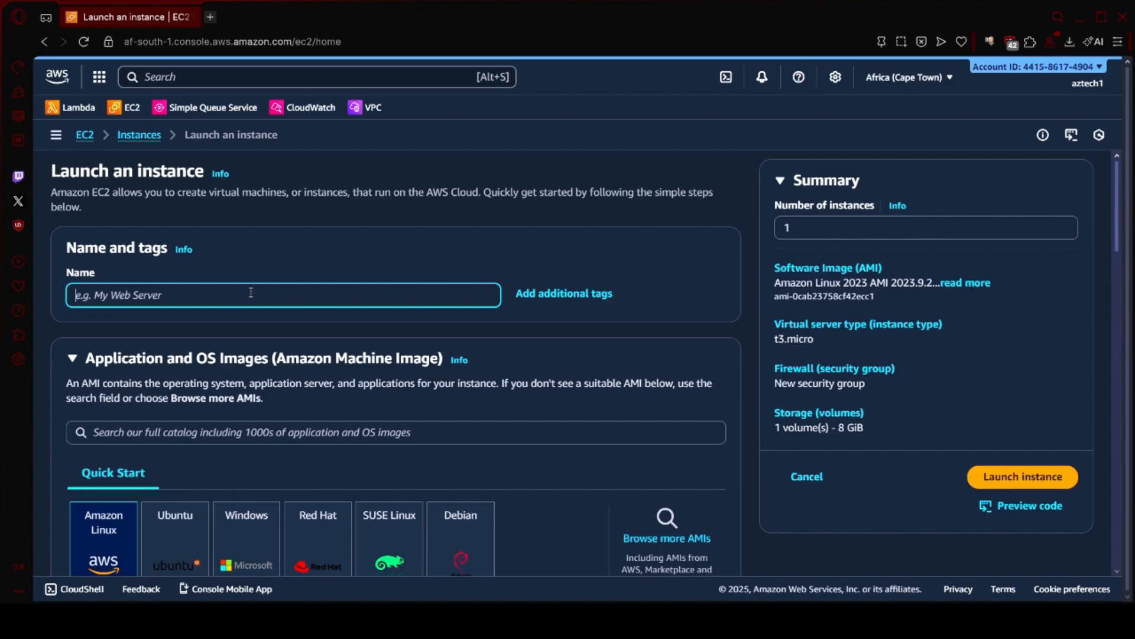
{"action": "type", "text": "Project"}
Choose Ubuntu as the instance's operating system image, using Ubuntu Server 24.04 LTS
{"action": "scroll", "coordinate": [355, 271], "scroll_direction": "down", "scroll_amount": 2}
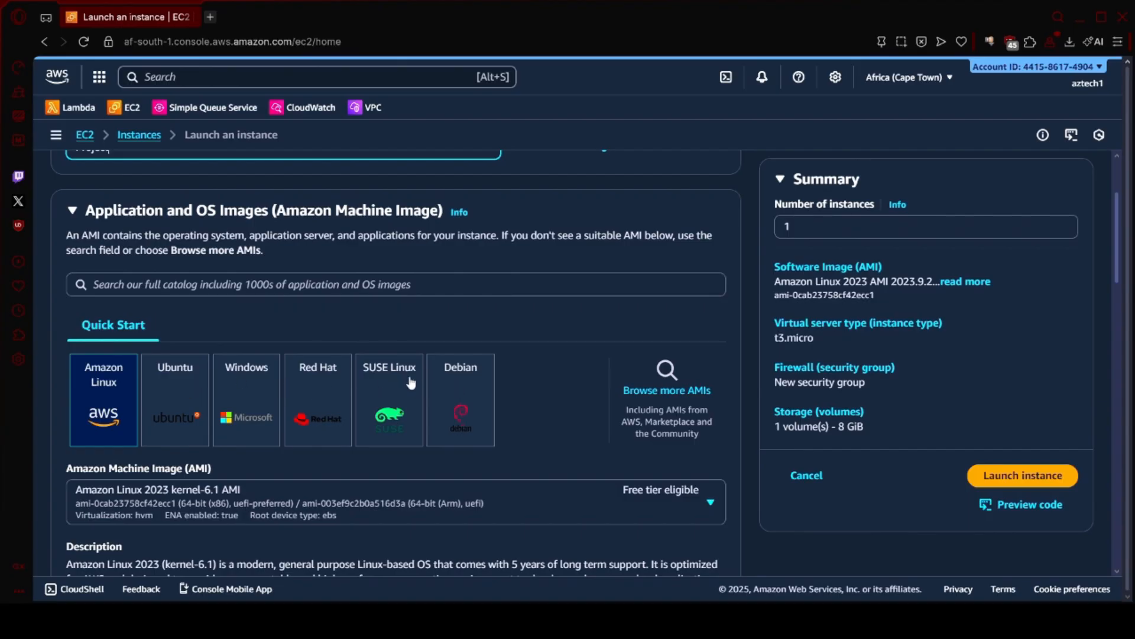
{"action": "left_click", "coordinate": [181, 422]}
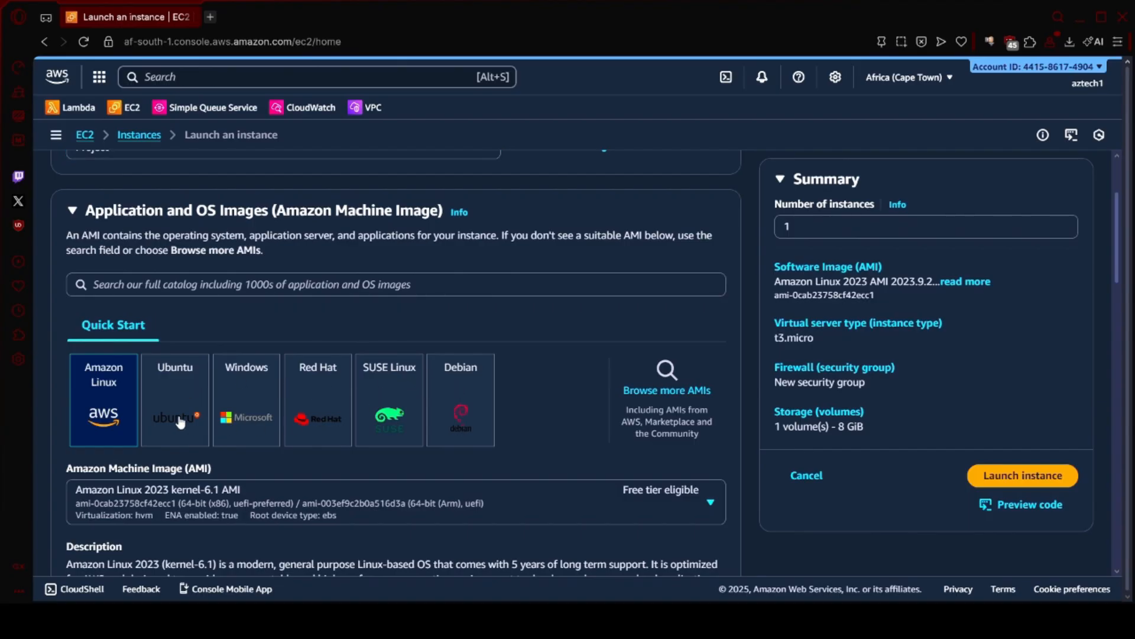
{"action": "left_click", "coordinate": [180, 421]}
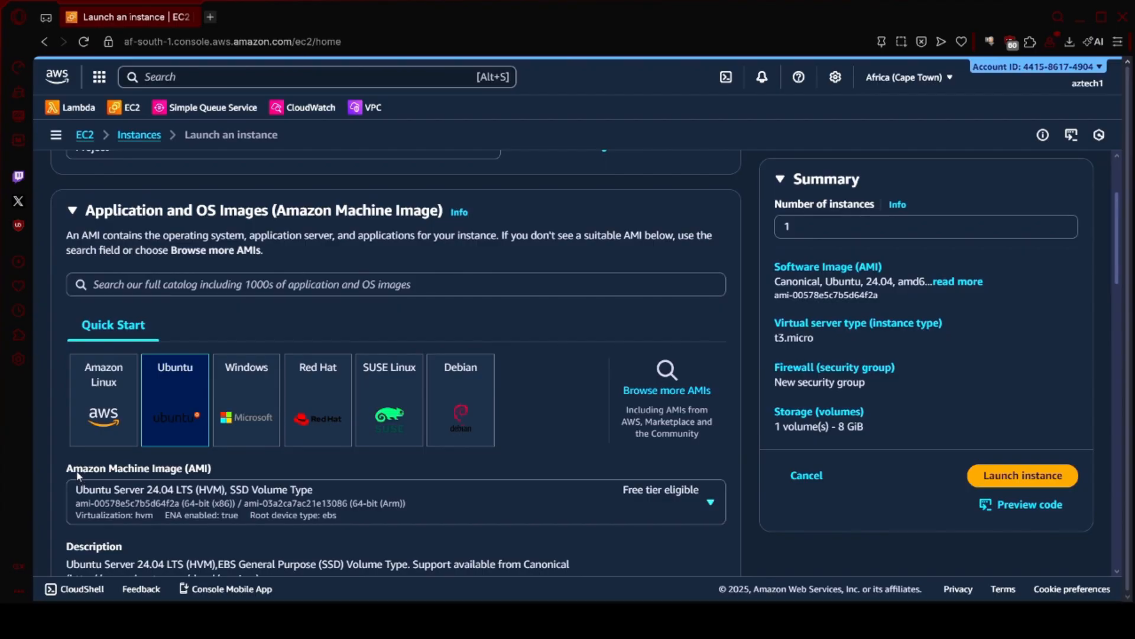
{"action": "scroll", "coordinate": [151, 346], "scroll_direction": "down", "scroll_amount": 4}
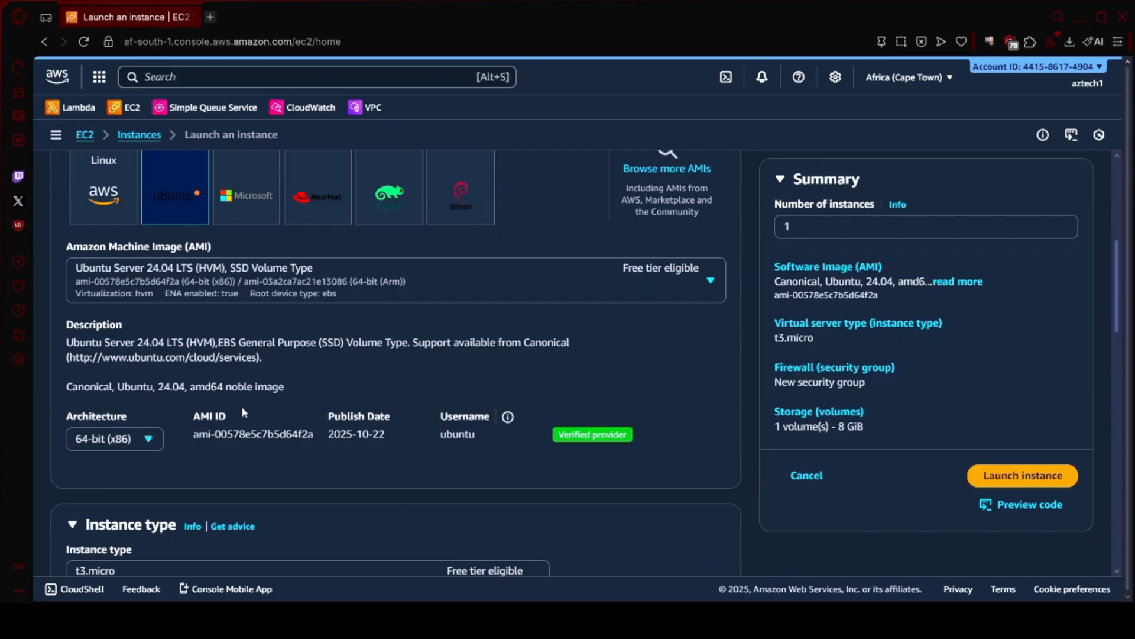
{"action": "scroll", "coordinate": [413, 354], "scroll_direction": "up", "scroll_amount": 1}
Compare the available instance types by vCPU, memory, hourly pricing and free tier eligibility
{"action": "scroll", "coordinate": [413, 352], "scroll_direction": "down", "scroll_amount": 6}
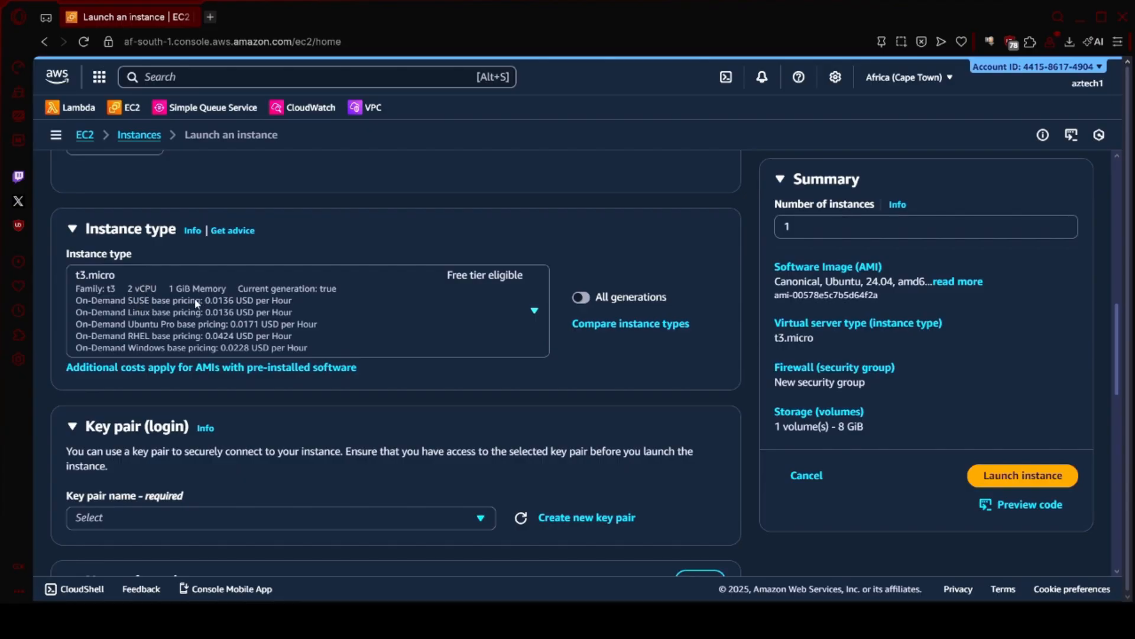
{"action": "left_click", "coordinate": [536, 315]}
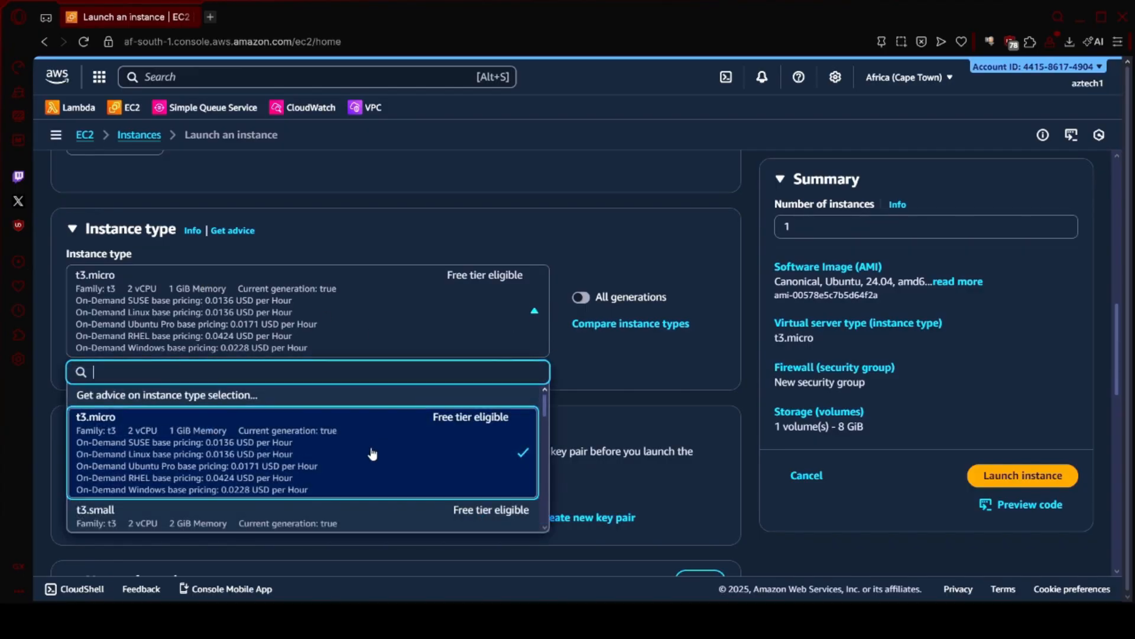
{"action": "scroll", "coordinate": [373, 453], "scroll_direction": "down", "scroll_amount": 3}
{"action": "scroll", "coordinate": [373, 453], "scroll_direction": "up", "scroll_amount": 2}
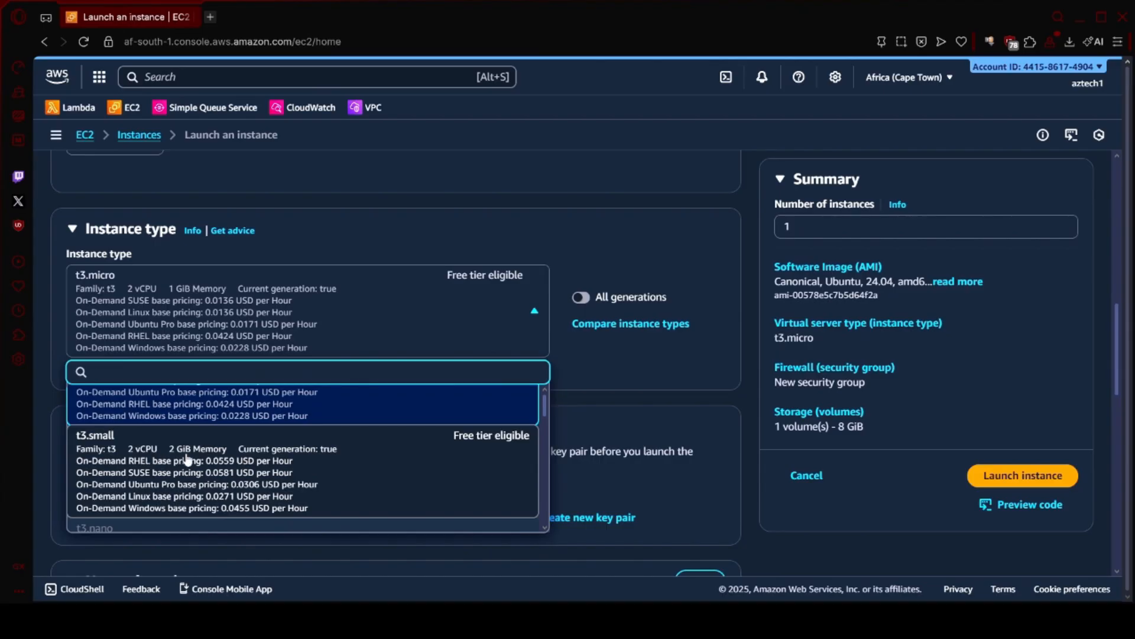
{"action": "scroll", "coordinate": [208, 452], "scroll_direction": "down", "scroll_amount": 3}
{"action": "scroll", "coordinate": [208, 452], "scroll_direction": "down", "scroll_amount": 10}
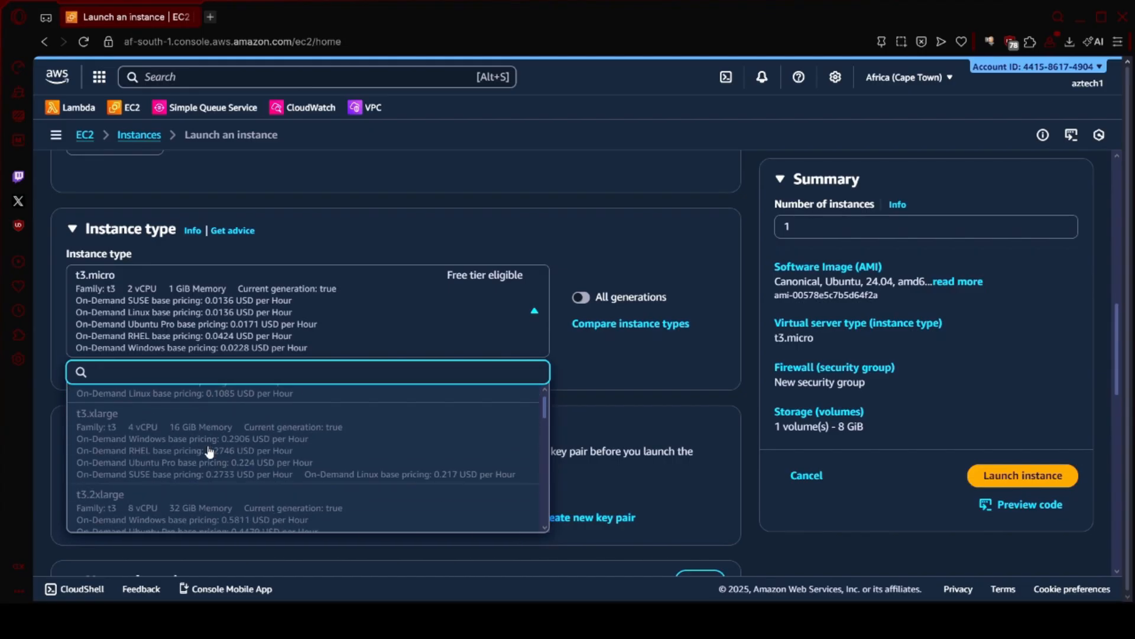
{"action": "scroll", "coordinate": [209, 451], "scroll_direction": "down", "scroll_amount": 8}
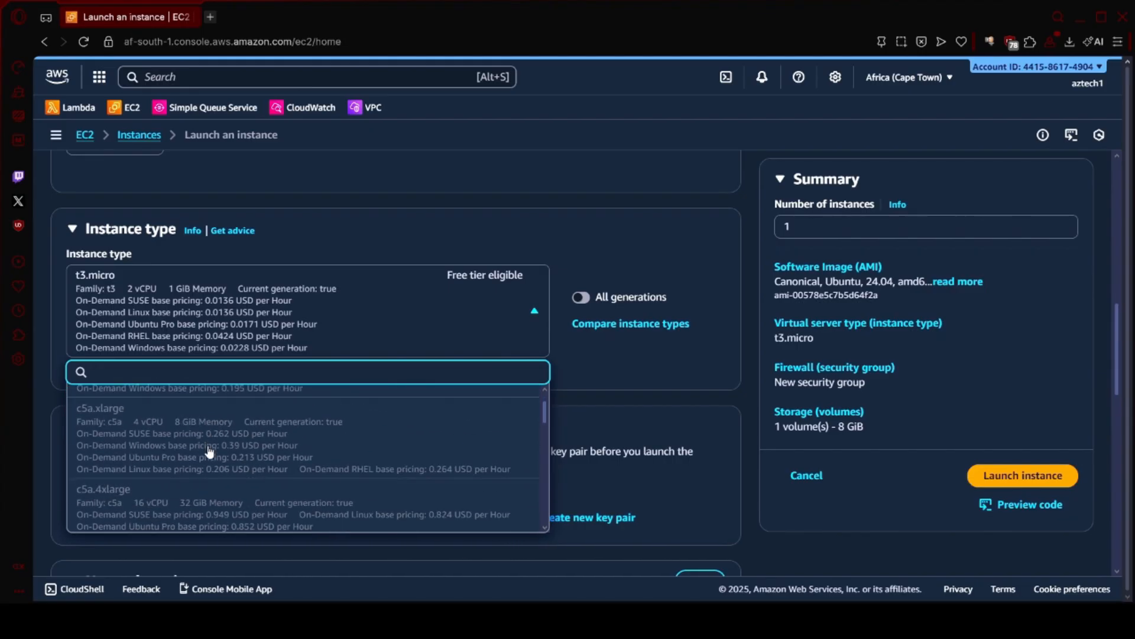
{"action": "scroll", "coordinate": [209, 451], "scroll_direction": "up", "scroll_amount": 5}
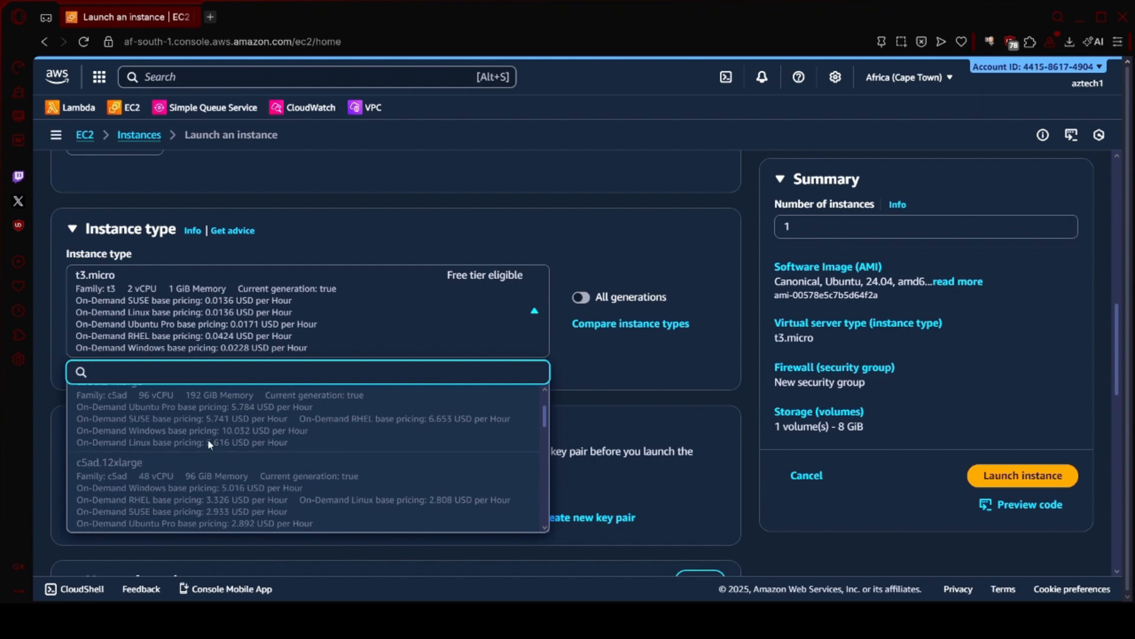
{"action": "scroll", "coordinate": [204, 446], "scroll_direction": "up", "scroll_amount": 5}
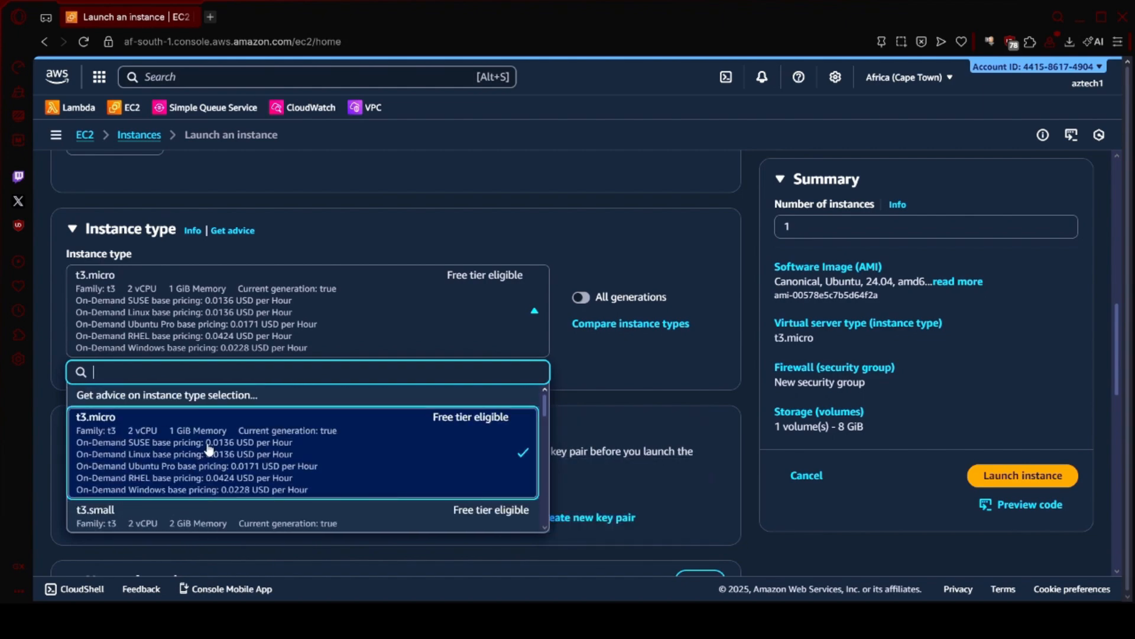
{"action": "scroll", "coordinate": [248, 449], "scroll_direction": "down", "scroll_amount": 5}
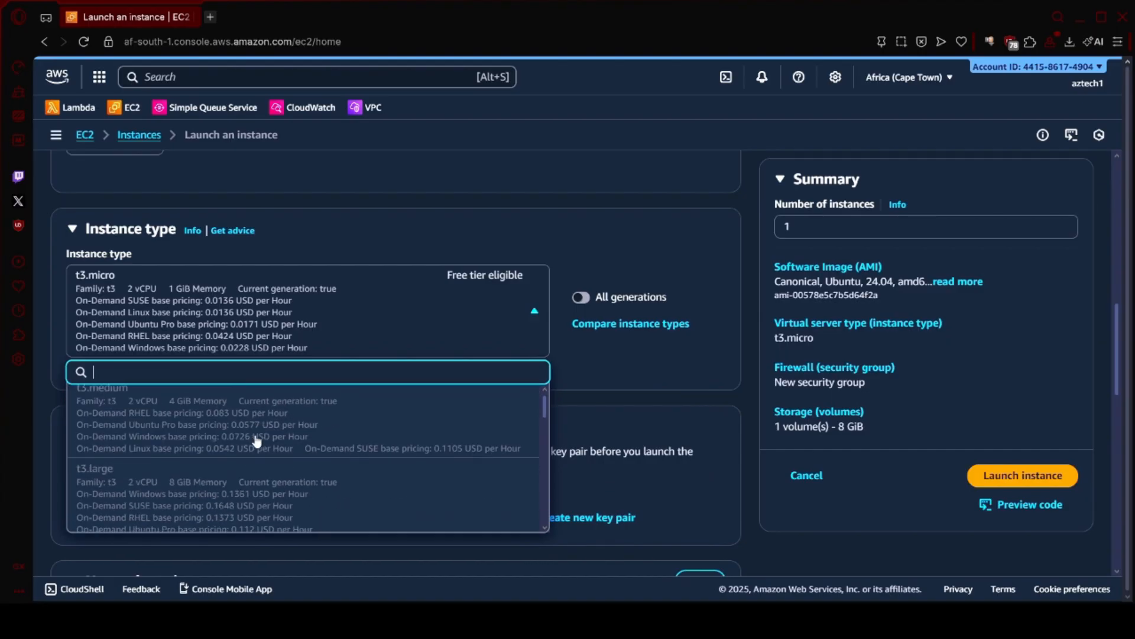
{"action": "scroll", "coordinate": [256, 495], "scroll_direction": "up", "scroll_amount": 5}
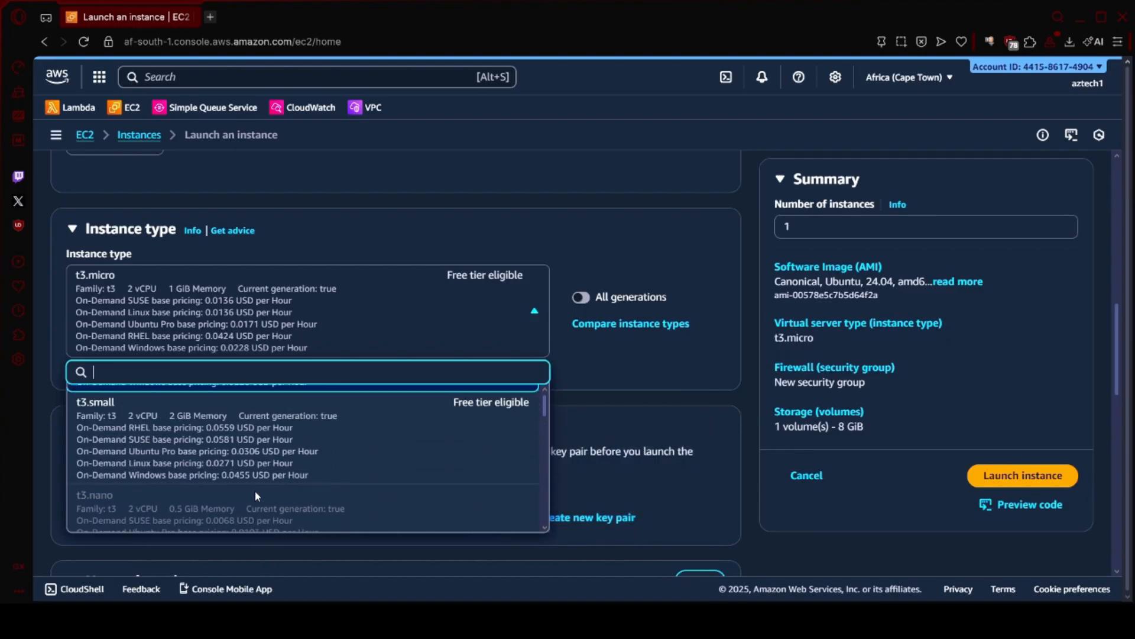
{"action": "scroll", "coordinate": [256, 496], "scroll_direction": "down", "scroll_amount": 5}
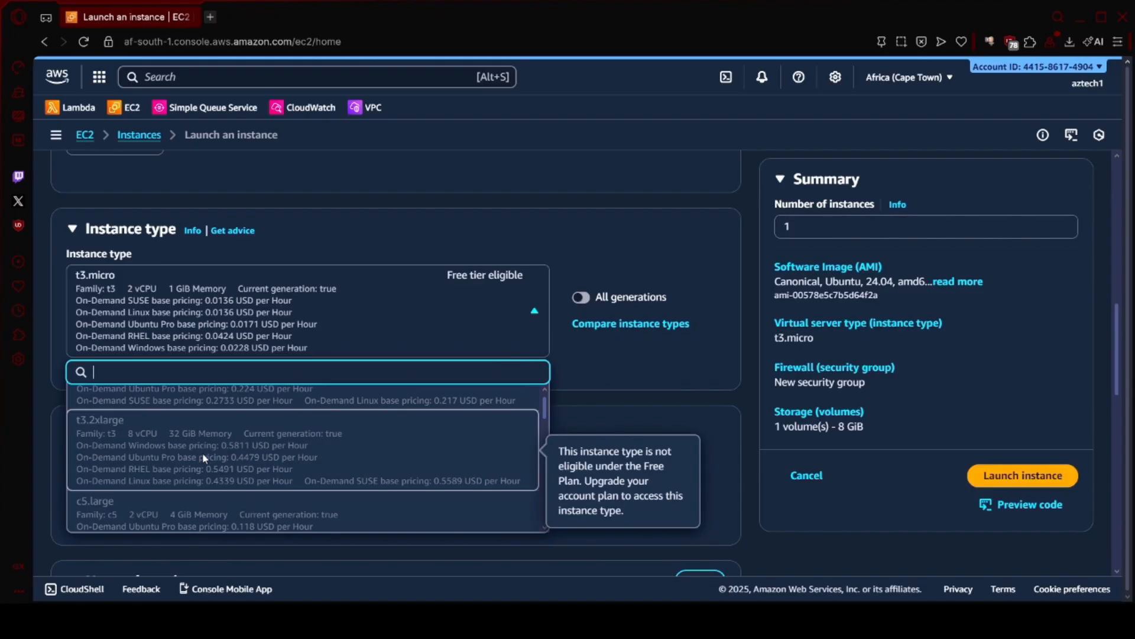
{"action": "scroll", "coordinate": [201, 425], "scroll_direction": "up", "scroll_amount": 3}
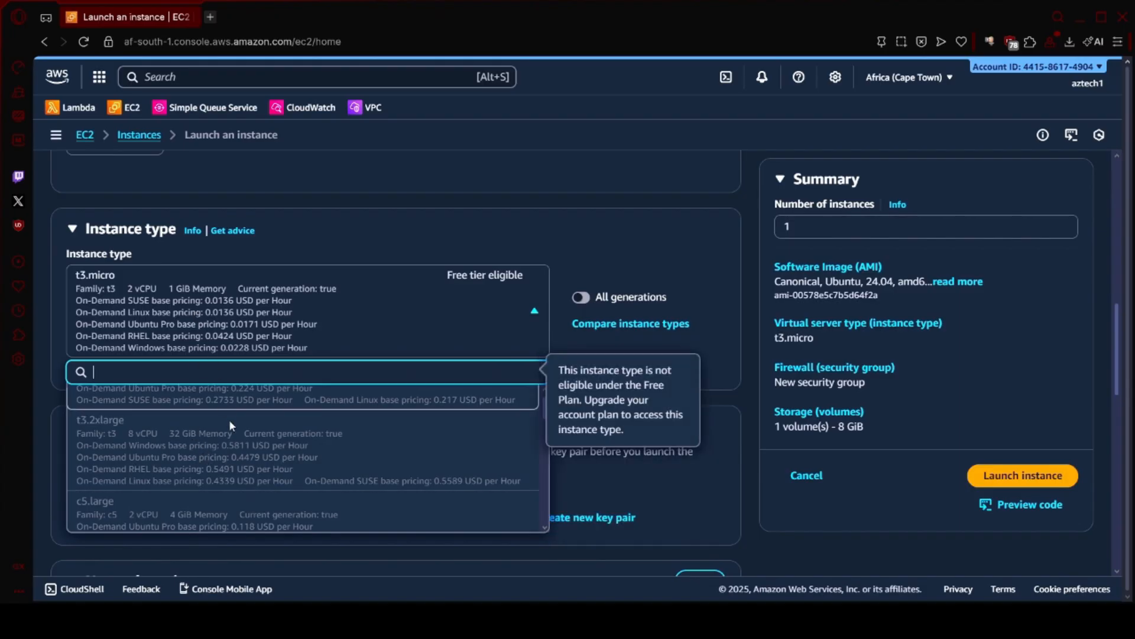
{"action": "scroll", "coordinate": [231, 440], "scroll_direction": "up", "scroll_amount": 5}
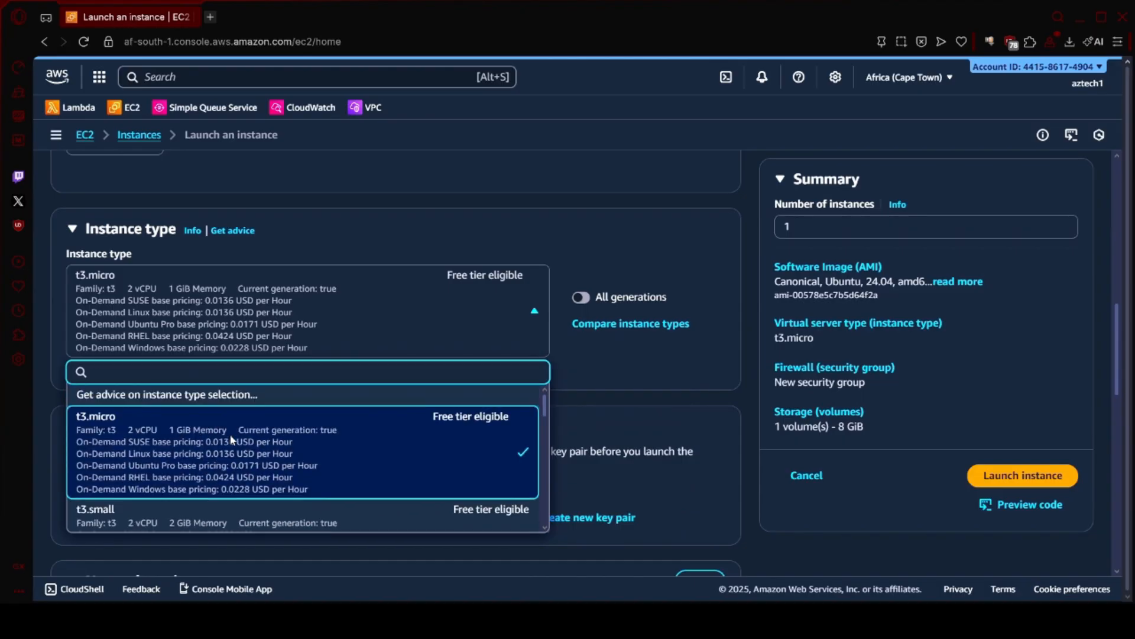
Set the instance type to t3.small
{"action": "scroll", "coordinate": [231, 440], "scroll_direction": "down", "scroll_amount": 2}
{"action": "scroll", "coordinate": [230, 449], "scroll_direction": "up", "scroll_amount": 1}
{"action": "scroll", "coordinate": [231, 449], "scroll_direction": "down", "scroll_amount": 1}
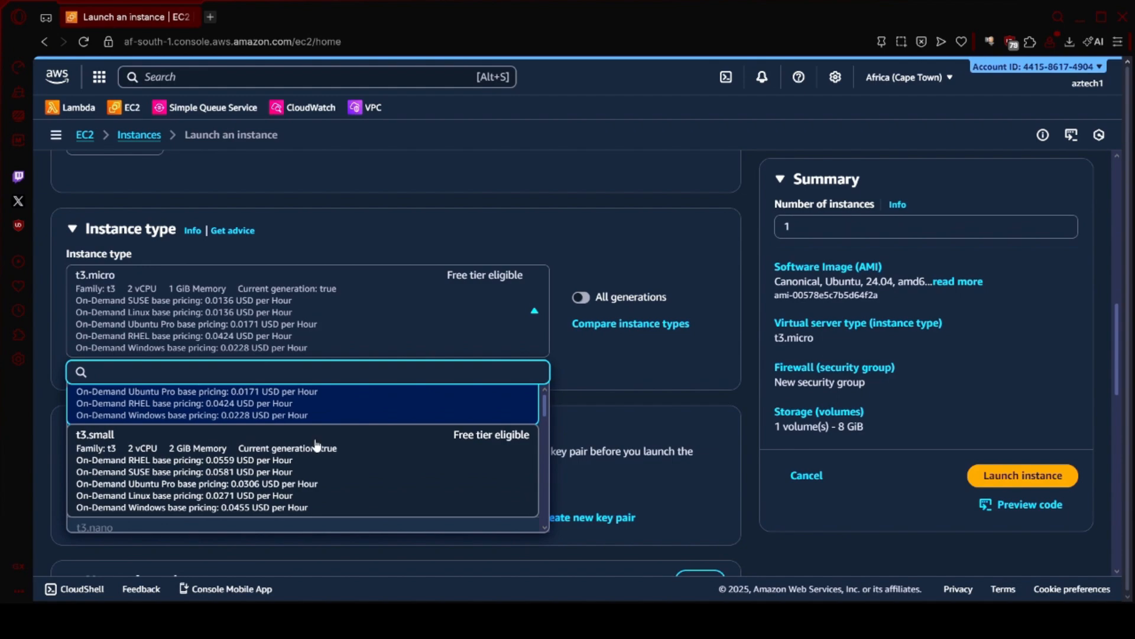
{"action": "scroll", "coordinate": [372, 393], "scroll_direction": "down", "scroll_amount": 1}
{"action": "left_click", "coordinate": [372, 394]}
Create a new RSA key pair named project in .pem format for the instance and save its private key file
{"action": "scroll", "coordinate": [372, 394], "scroll_direction": "down", "scroll_amount": 1}
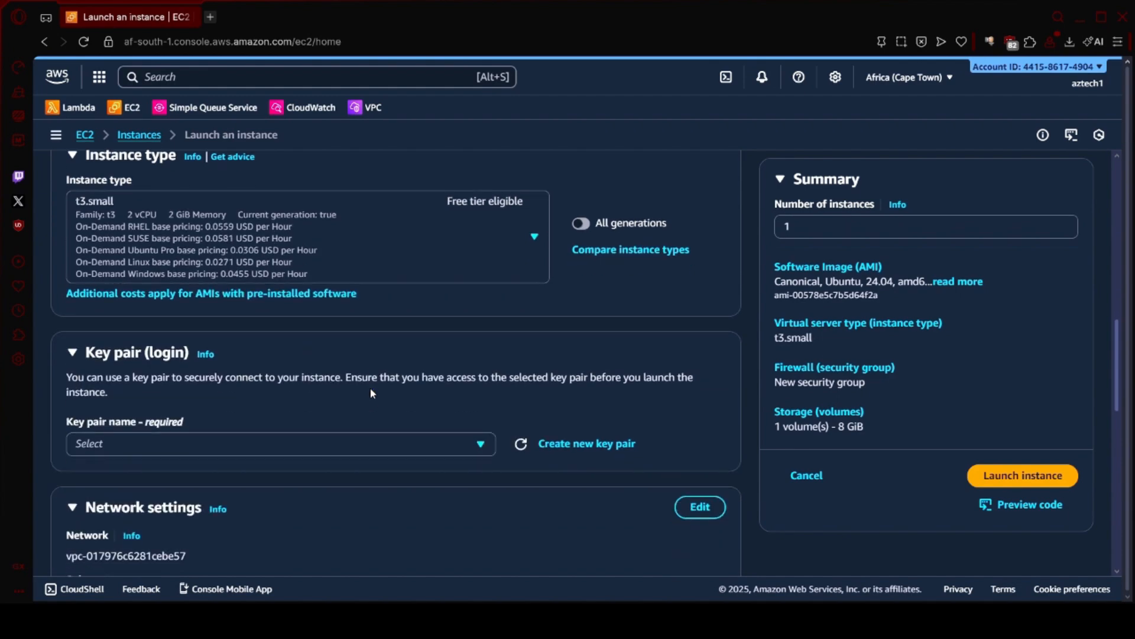
{"action": "scroll", "coordinate": [372, 393], "scroll_direction": "down", "scroll_amount": 1}
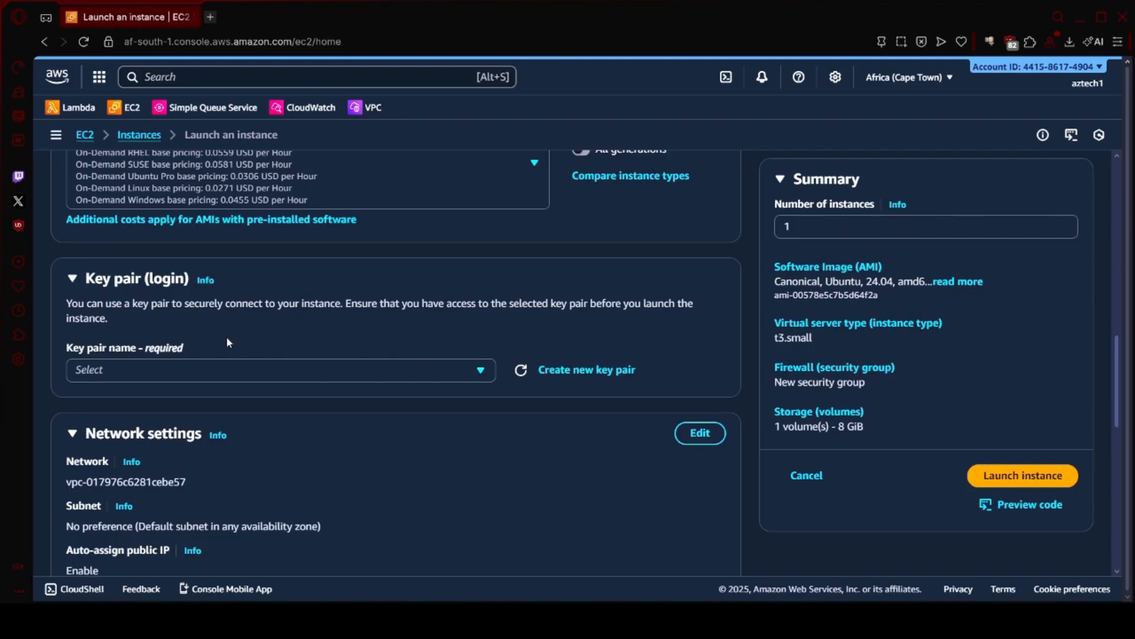
{"action": "left_click", "coordinate": [210, 366]}
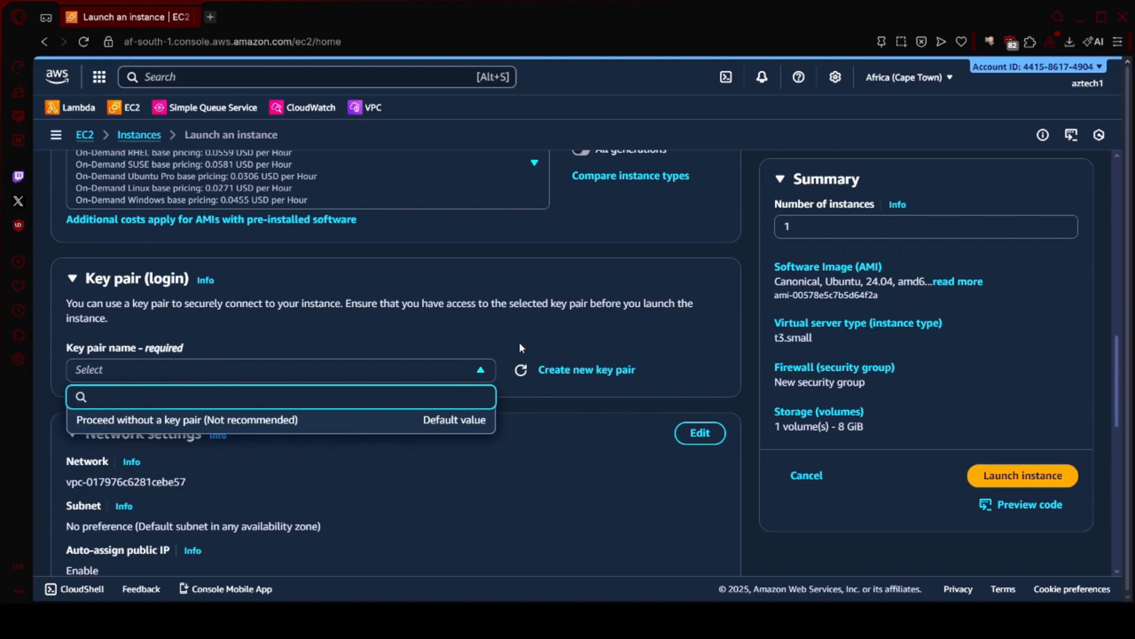
{"action": "left_click", "coordinate": [595, 346]}
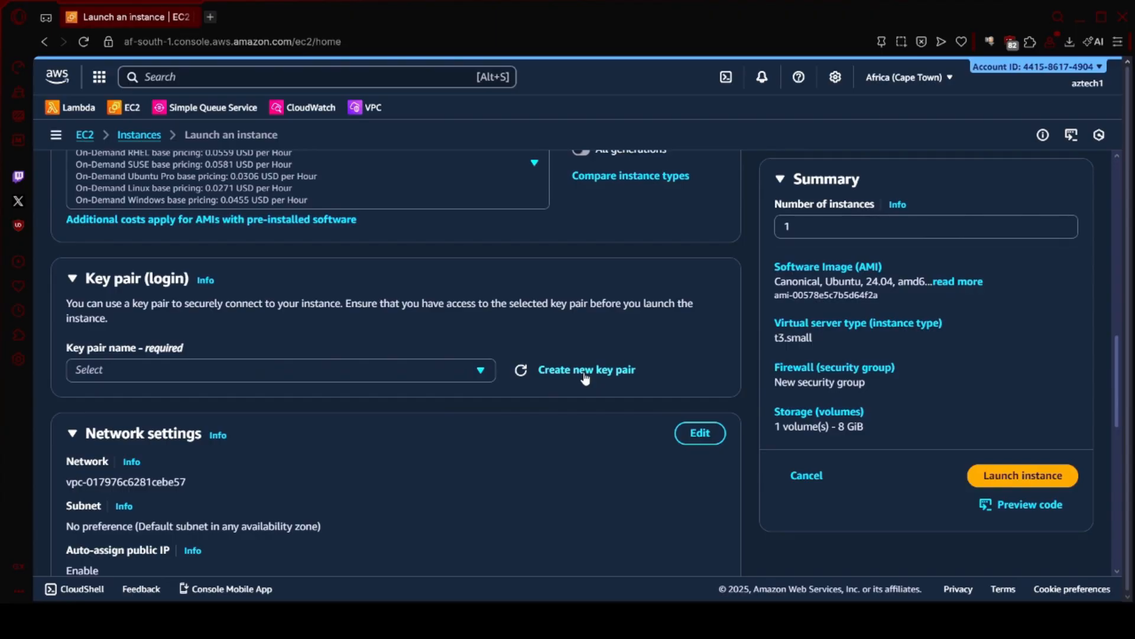
{"action": "left_click", "coordinate": [585, 371]}
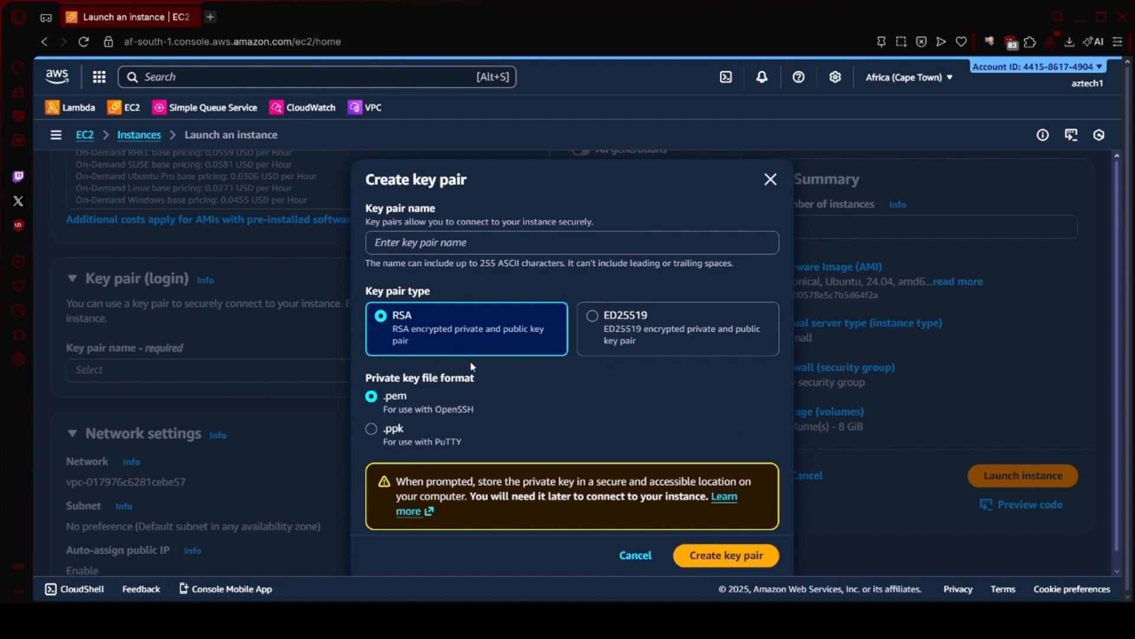
{"action": "left_click", "coordinate": [492, 244]}
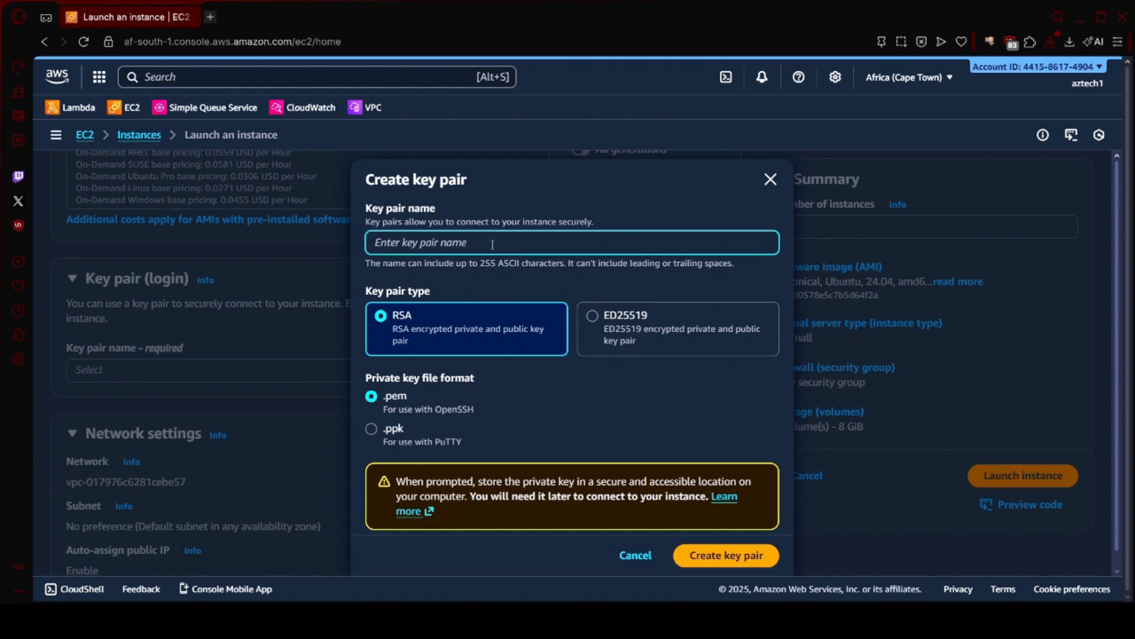
{"action": "type", "text": "project"}
{"action": "left_click", "coordinate": [733, 565]}
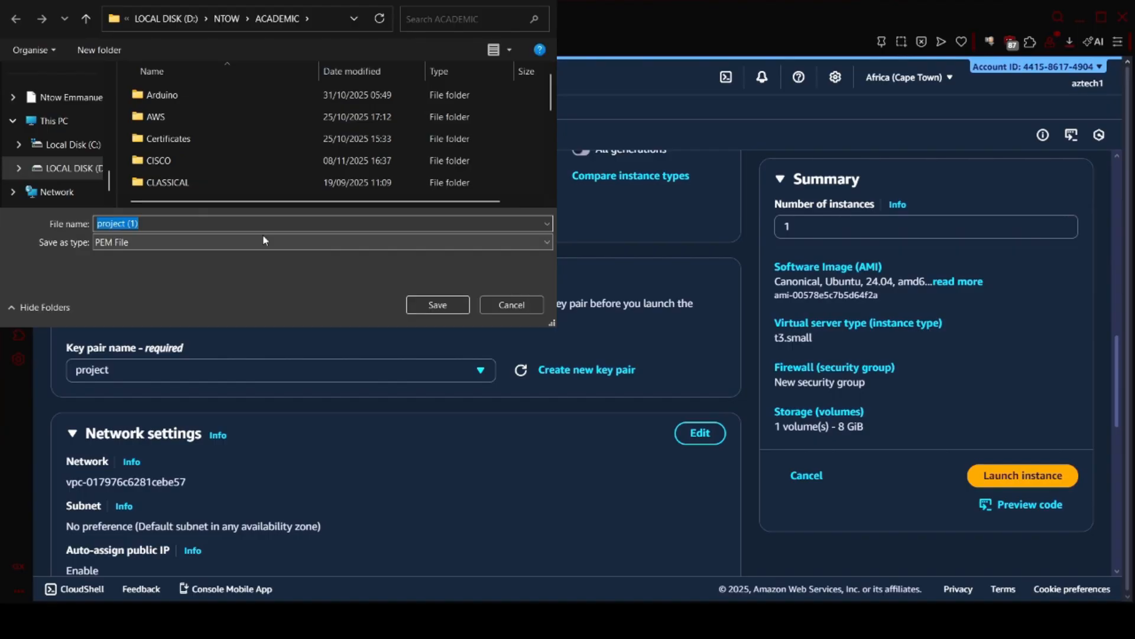
{"action": "left_click", "coordinate": [454, 305]}
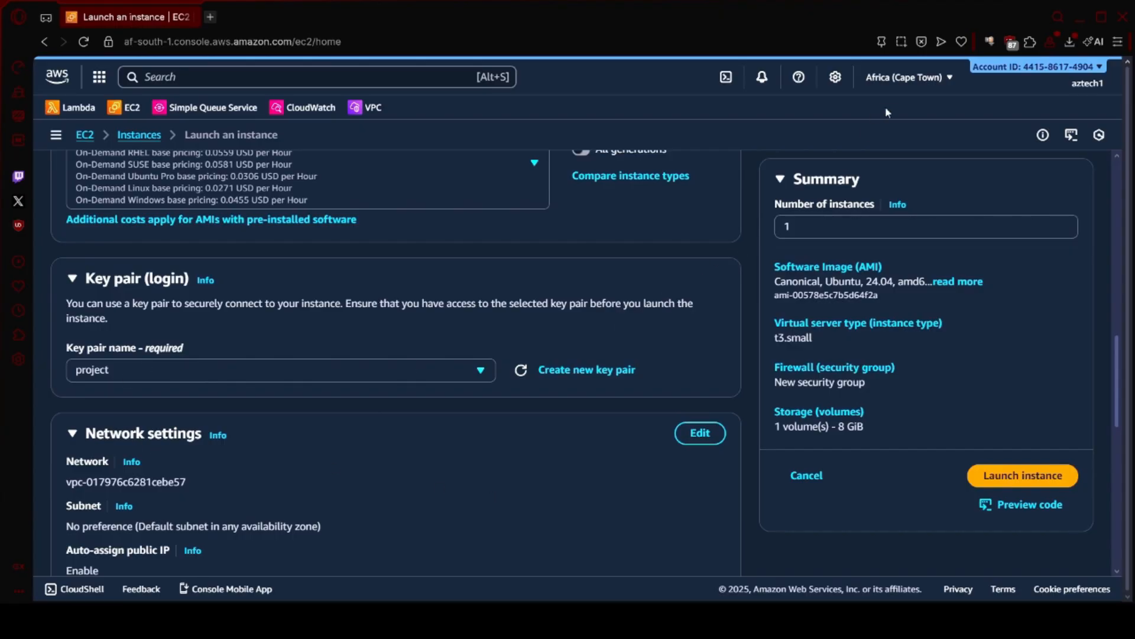
Allow HTTPS traffic from the internet in the new security group's rules in the network settings
{"action": "scroll", "coordinate": [471, 265], "scroll_direction": "down", "scroll_amount": 4}
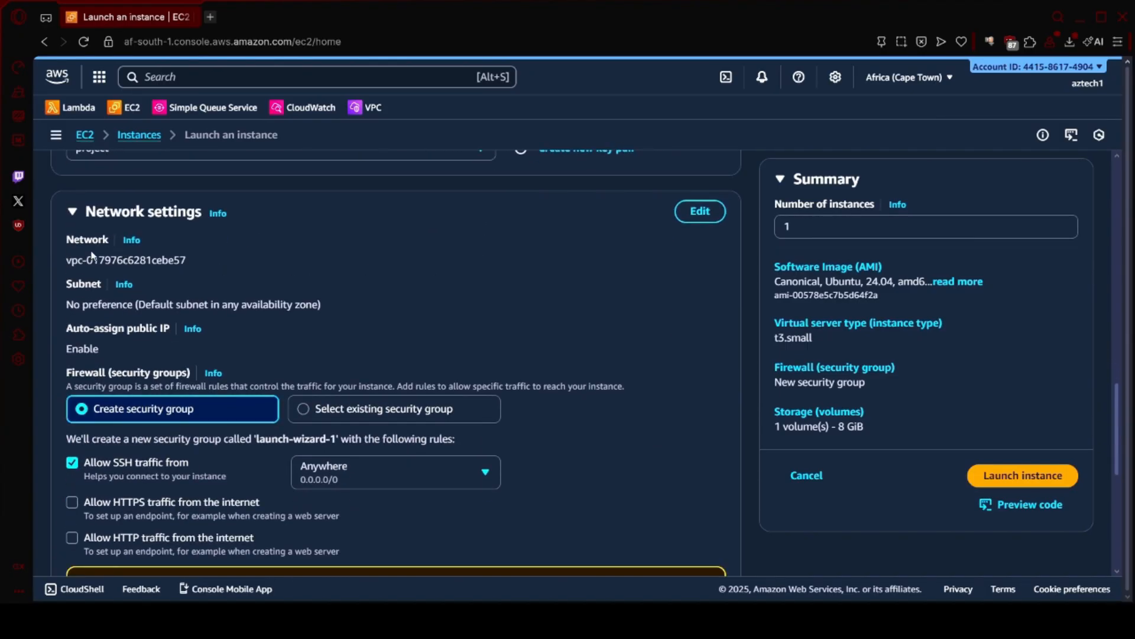
{"action": "scroll", "coordinate": [243, 253], "scroll_direction": "down", "scroll_amount": 3}
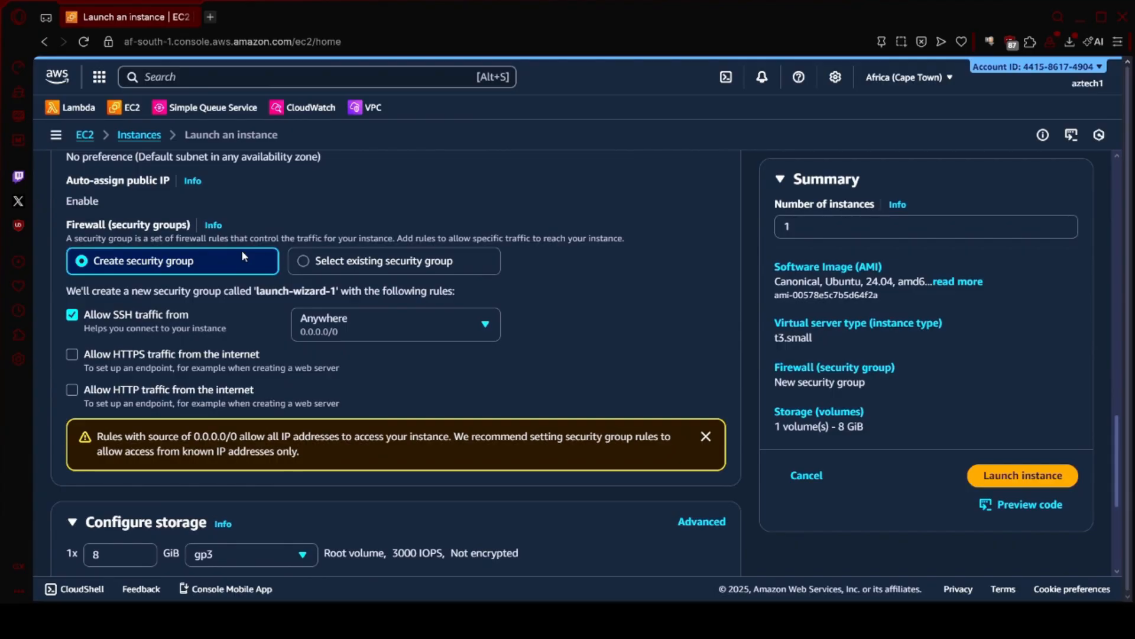
{"action": "scroll", "coordinate": [179, 341], "scroll_direction": "up", "scroll_amount": 1}
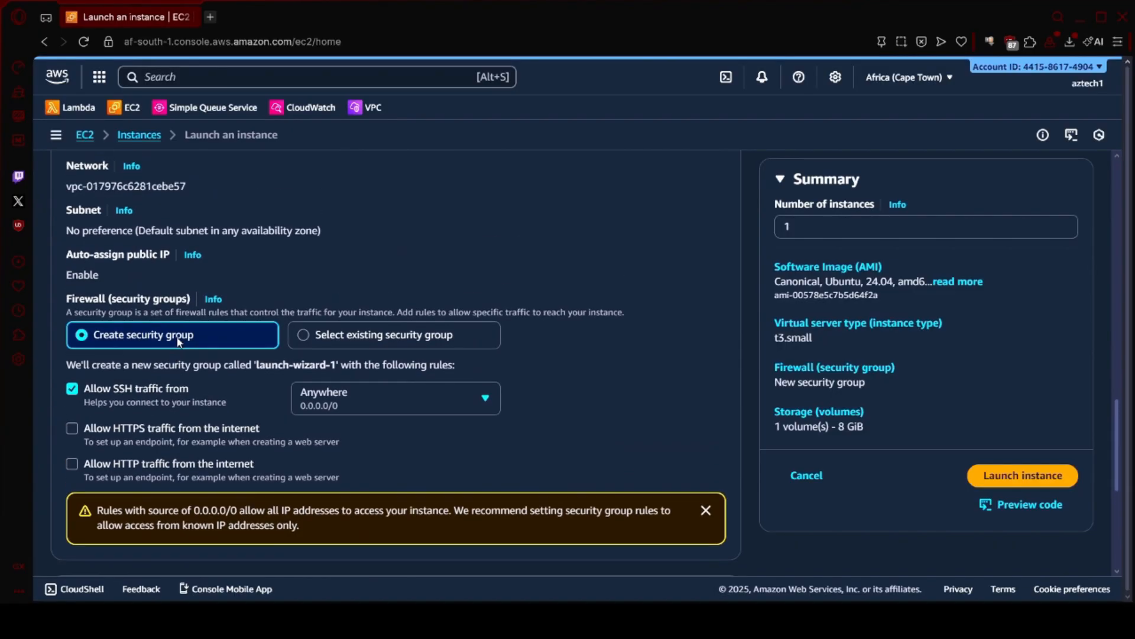
{"action": "scroll", "coordinate": [178, 341], "scroll_direction": "up", "scroll_amount": 2}
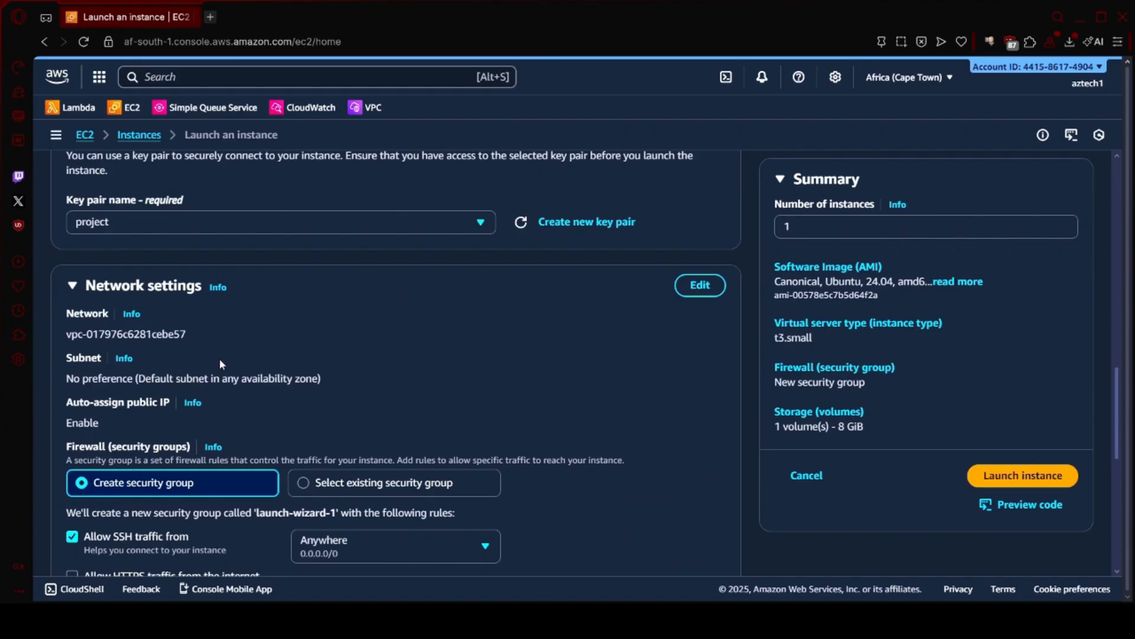
{"action": "scroll", "coordinate": [220, 360], "scroll_direction": "down", "scroll_amount": 1}
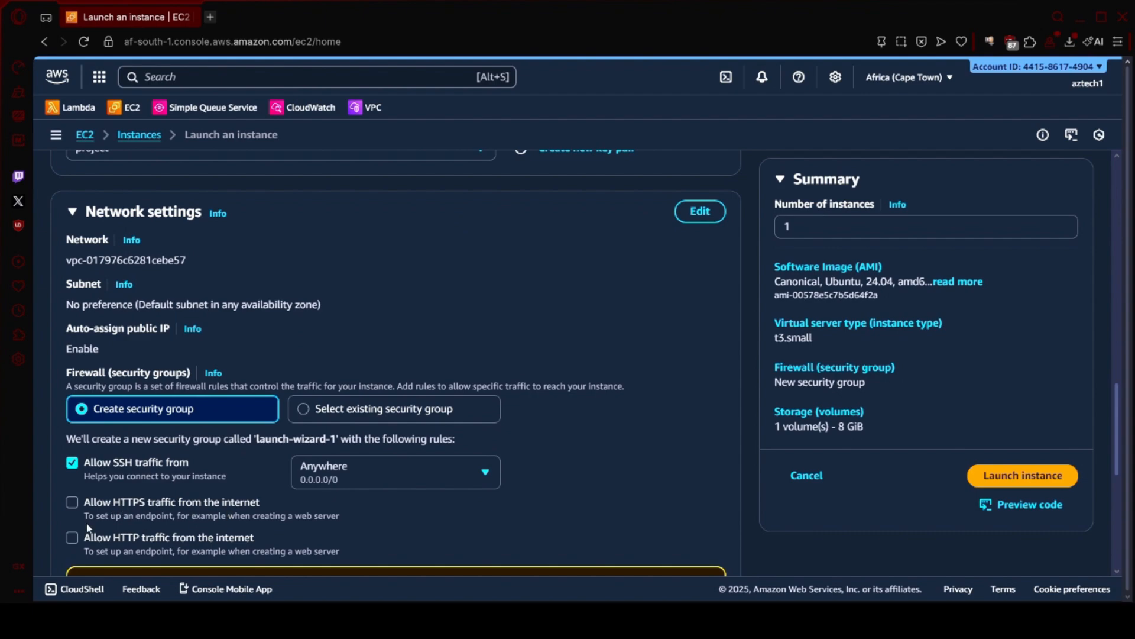
{"action": "left_click", "coordinate": [69, 502]}
{"action": "left_click", "coordinate": [352, 413]}
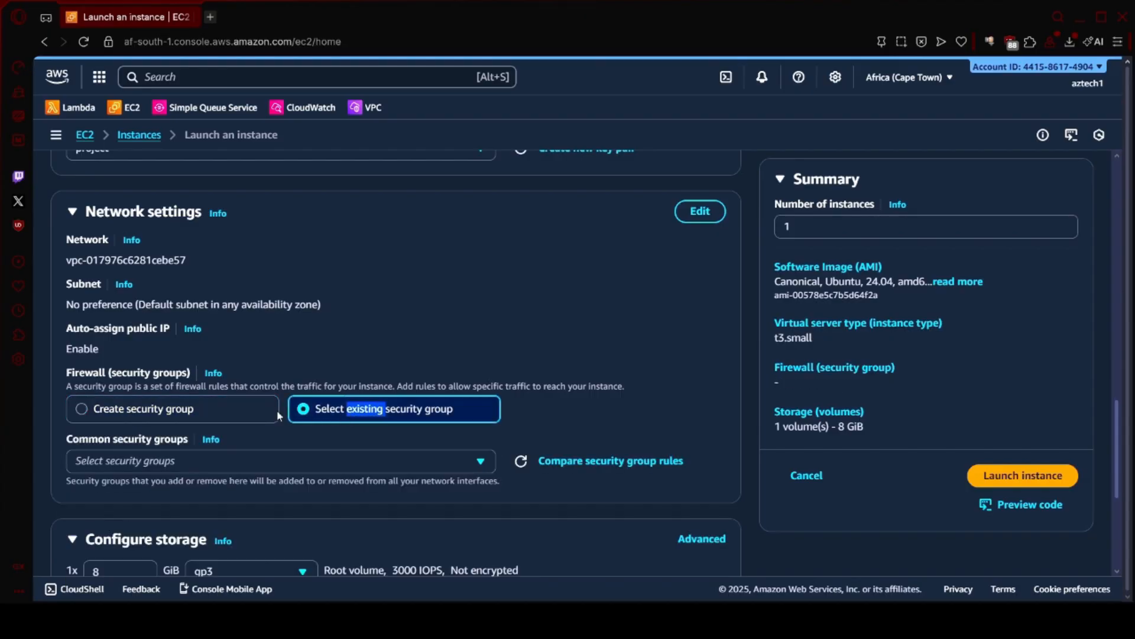
{"action": "left_click", "coordinate": [166, 418]}
{"action": "scroll", "coordinate": [237, 417], "scroll_direction": "down", "scroll_amount": 3}
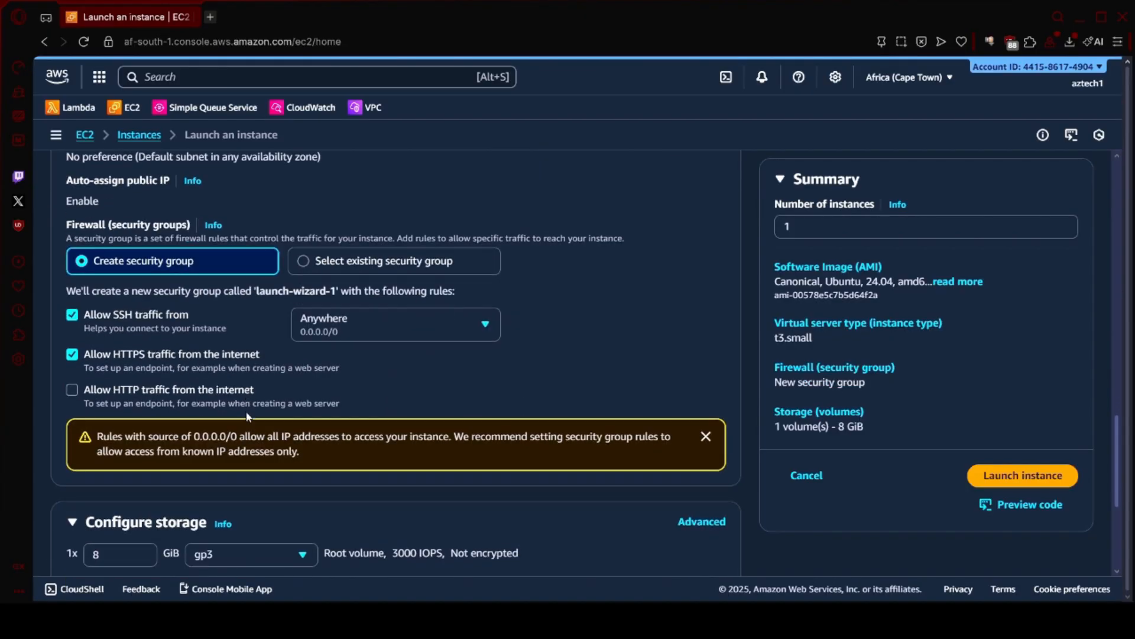
{"action": "scroll", "coordinate": [248, 417], "scroll_direction": "up", "scroll_amount": 3}
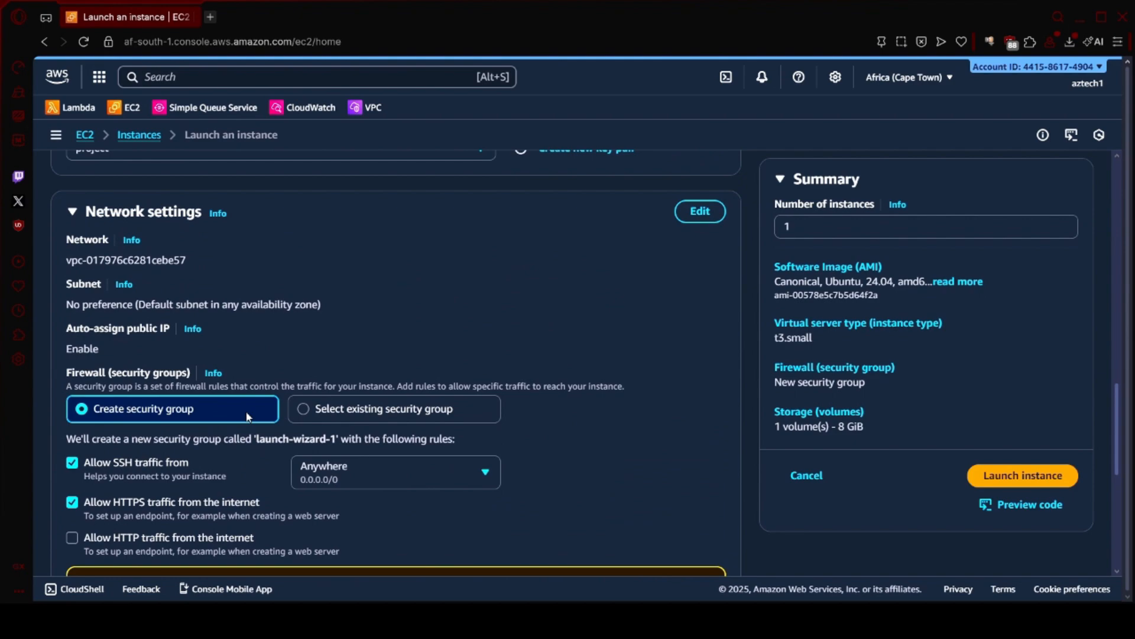
{"action": "scroll", "coordinate": [248, 417], "scroll_direction": "down", "scroll_amount": 3}
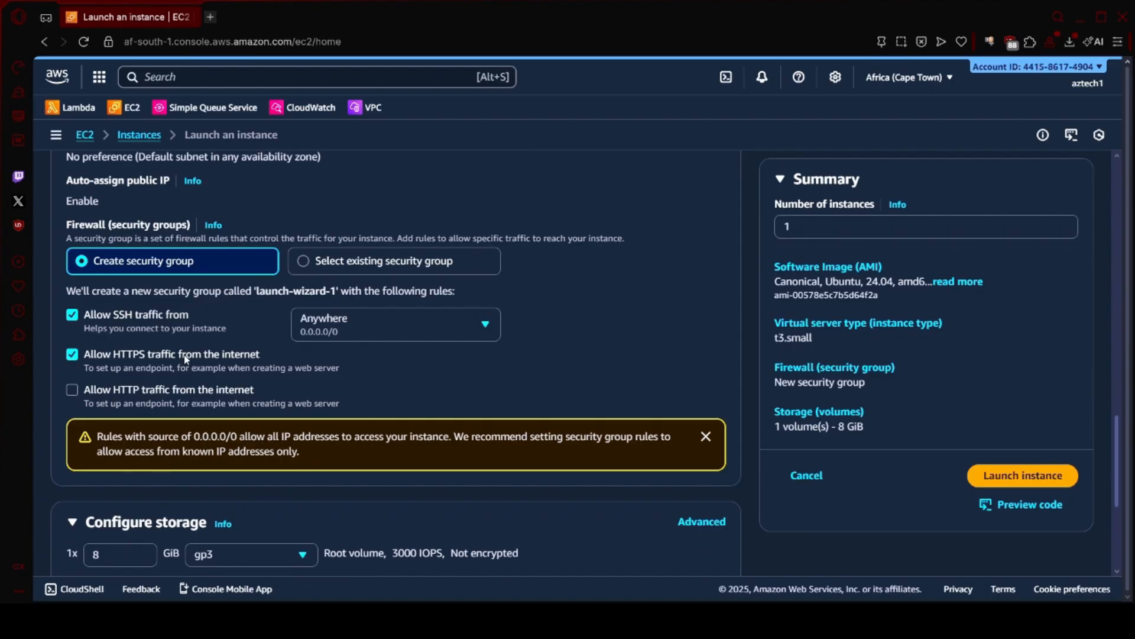
Edit the network settings to keep the default VPC and use the subnet in availability zone af-south-1a
{"action": "scroll", "coordinate": [186, 358], "scroll_direction": "up", "scroll_amount": 3}
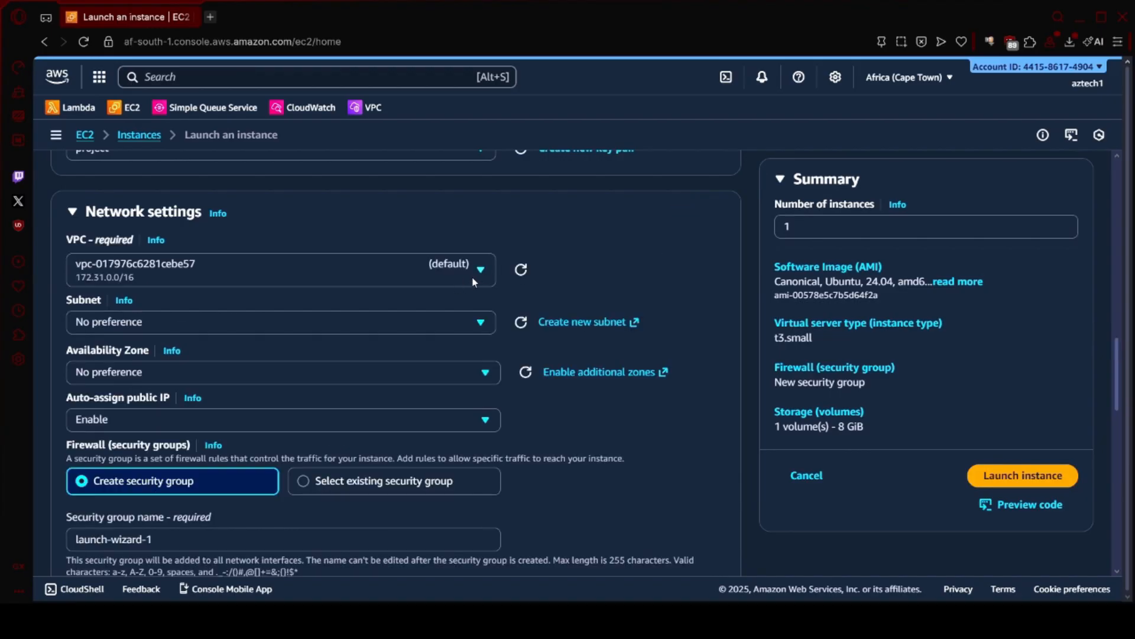
{"action": "left_click", "coordinate": [475, 276]}
{"action": "left_click", "coordinate": [474, 275]}
{"action": "left_click", "coordinate": [474, 275]}
{"action": "left_click", "coordinate": [474, 274]}
{"action": "left_click", "coordinate": [375, 329]}
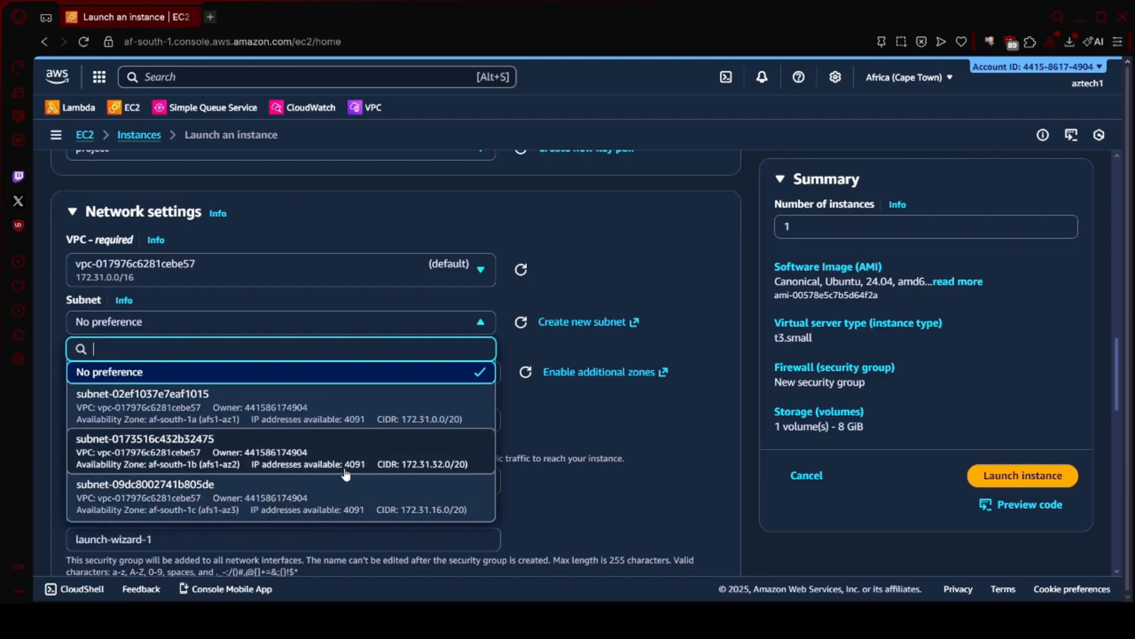
{"action": "left_click", "coordinate": [358, 401]}
{"action": "left_click", "coordinate": [360, 400]}
{"action": "left_click", "coordinate": [361, 400]}
Adjust the size of the gp3 root volume in the storage configuration and launch the instance
{"action": "scroll", "coordinate": [360, 400], "scroll_direction": "down", "scroll_amount": 8}
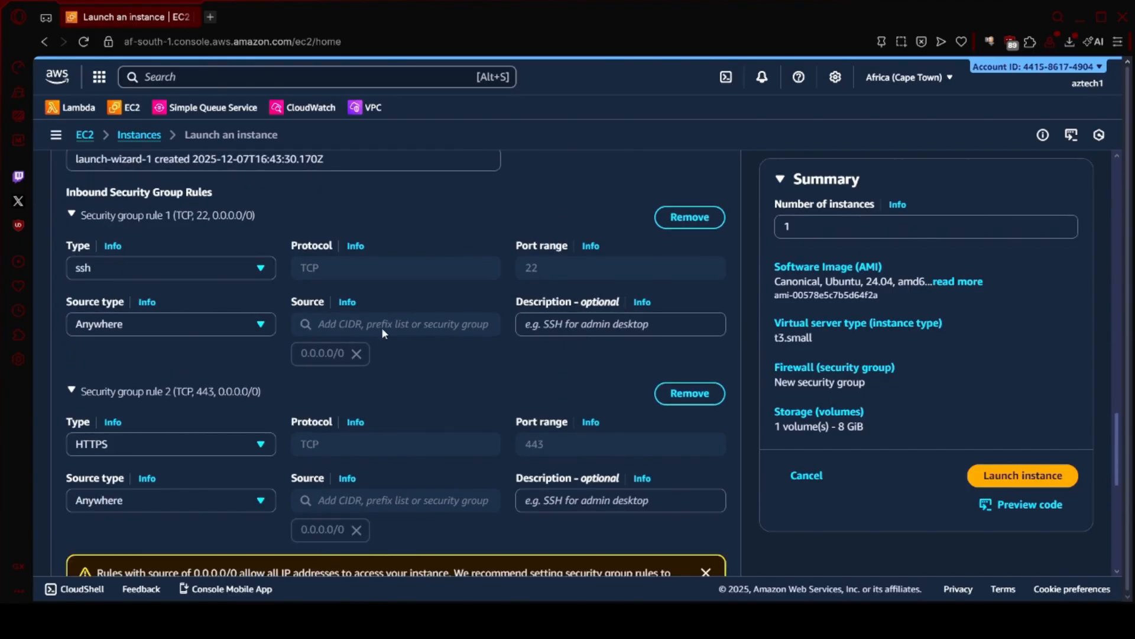
{"action": "scroll", "coordinate": [382, 328], "scroll_direction": "up", "scroll_amount": 1}
{"action": "scroll", "coordinate": [381, 328], "scroll_direction": "down", "scroll_amount": 6}
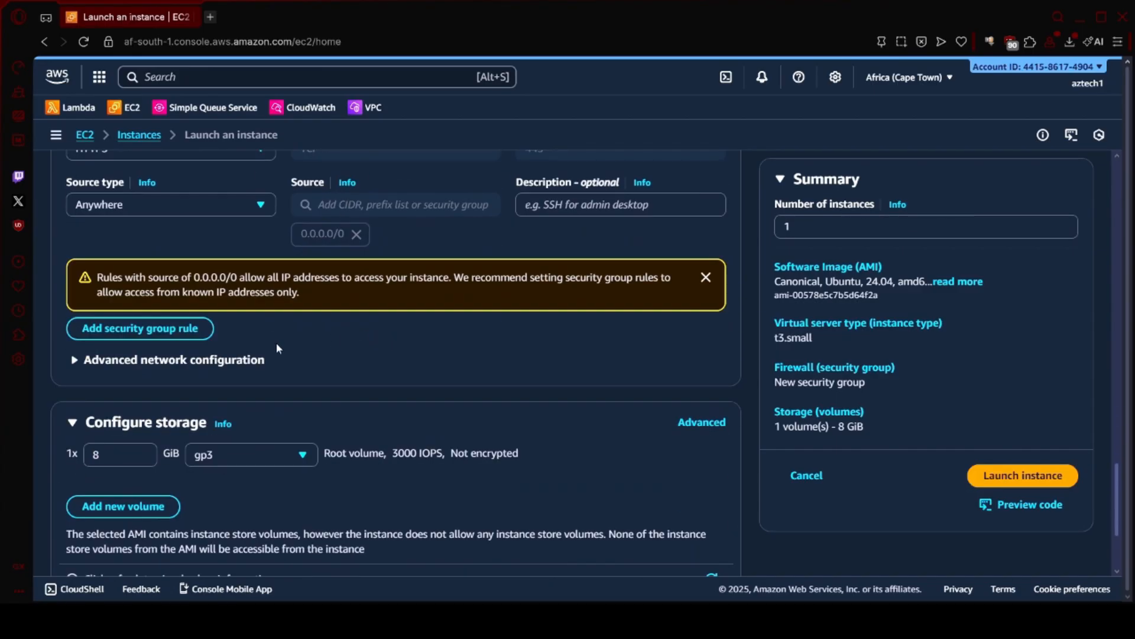
{"action": "scroll", "coordinate": [276, 348], "scroll_direction": "down", "scroll_amount": 3}
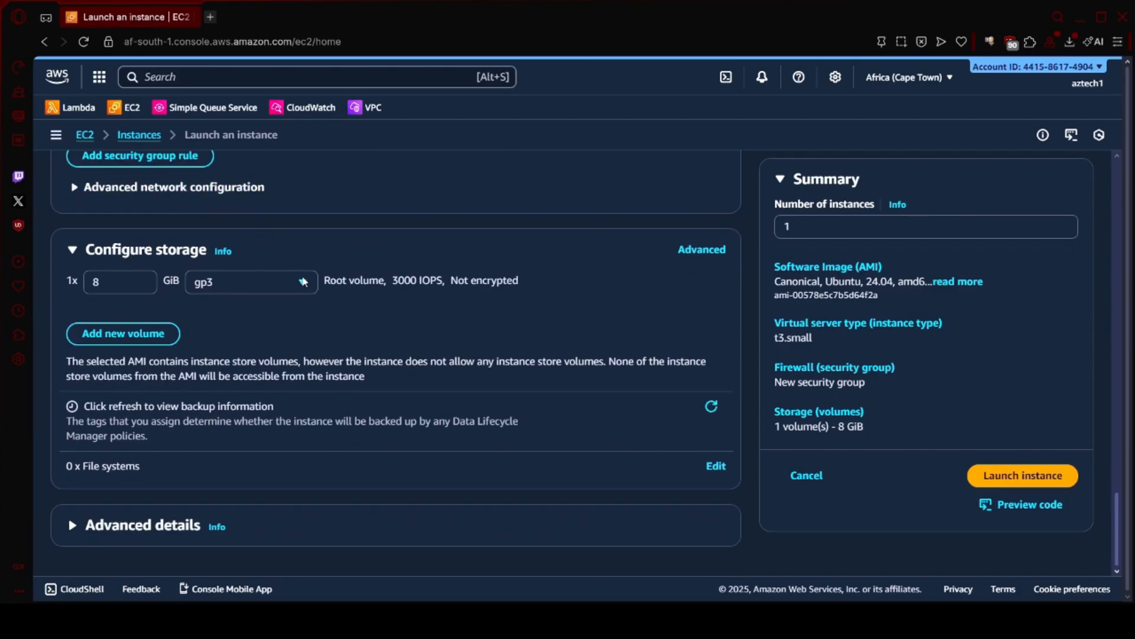
{"action": "left_click", "coordinate": [140, 282]}
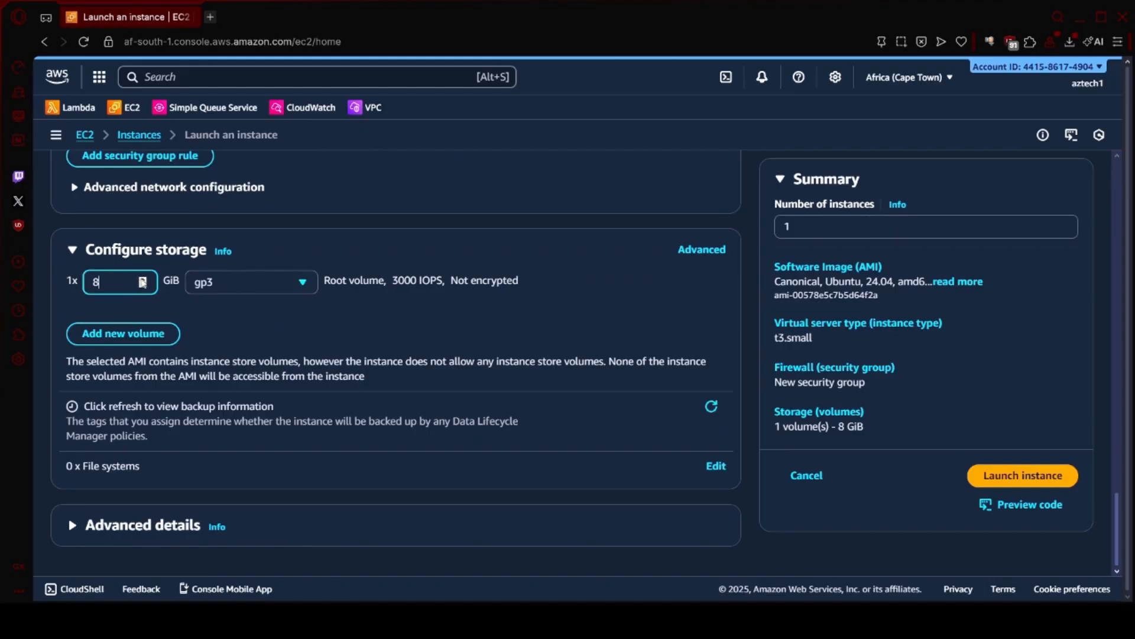
{"action": "left_click", "coordinate": [142, 279]}
{"action": "left_click", "coordinate": [142, 280]}
{"action": "left_click", "coordinate": [143, 287]}
{"action": "left_click", "coordinate": [143, 286]}
{"action": "left_click", "coordinate": [143, 278]}
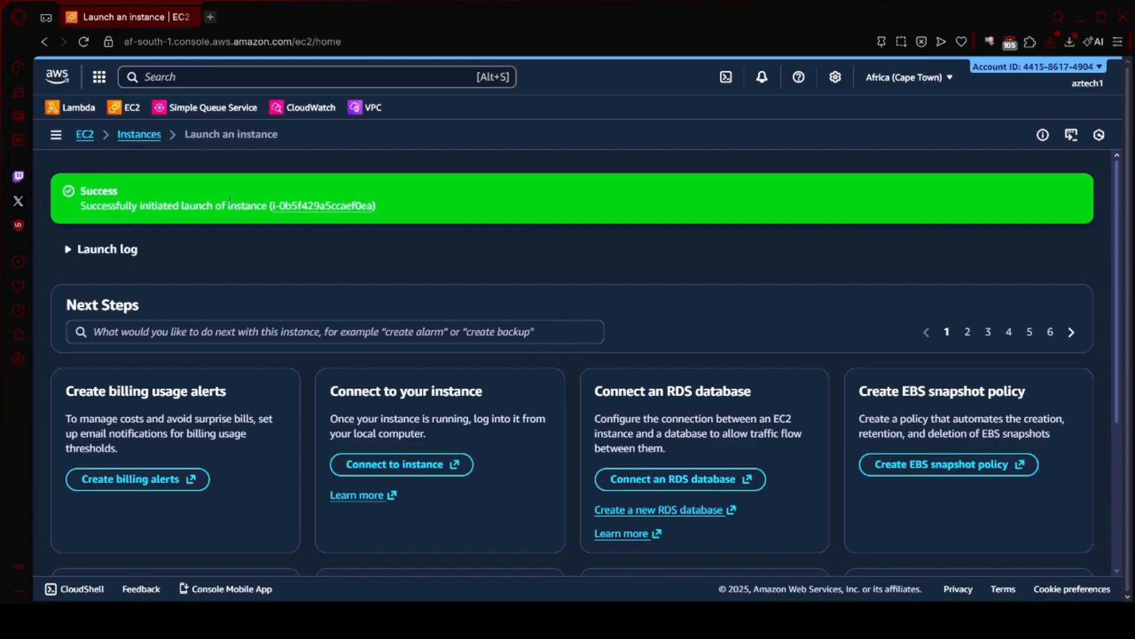
Open the list of EC2 instances and look through the AWS regions available to the account
{"action": "left_click", "coordinate": [154, 135]}
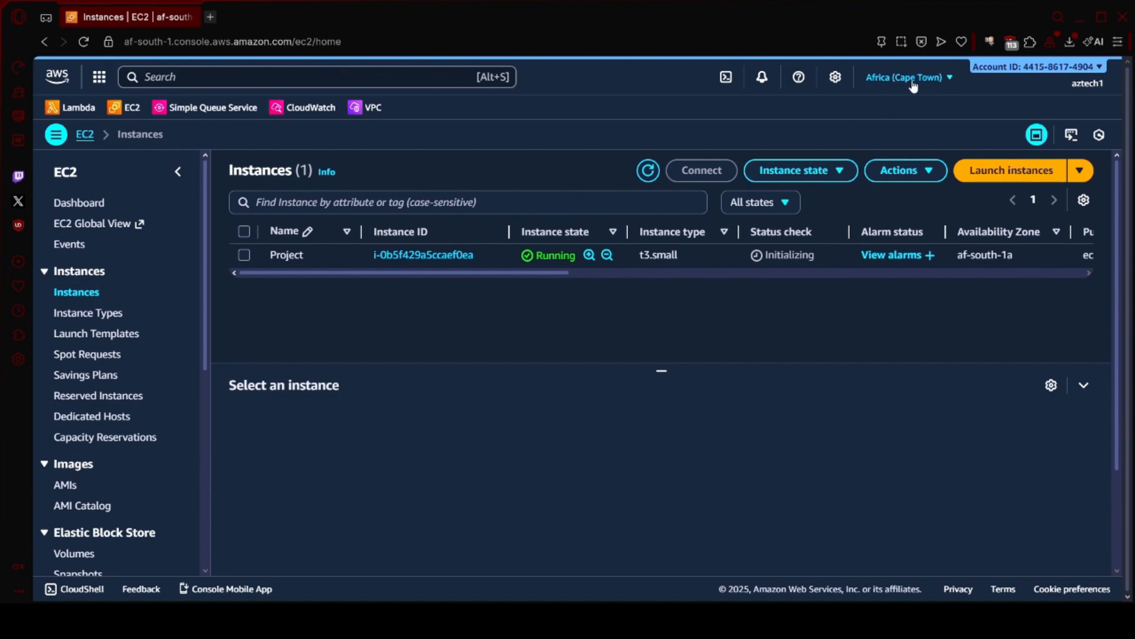
{"action": "left_click", "coordinate": [932, 84]}
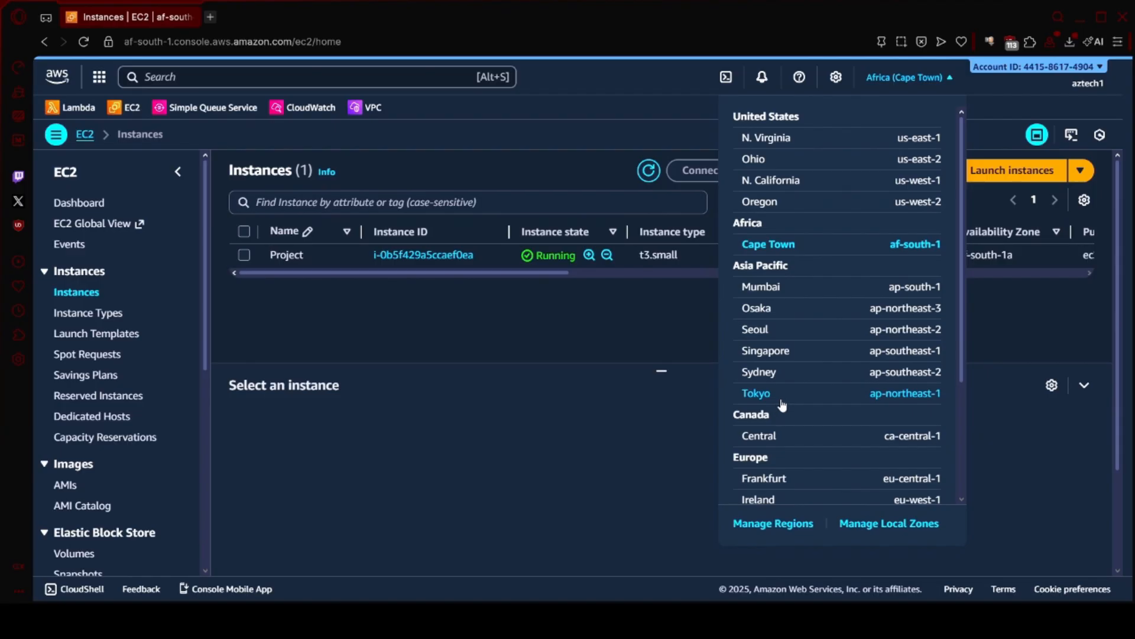
{"action": "scroll", "coordinate": [782, 404], "scroll_direction": "down", "scroll_amount": 3}
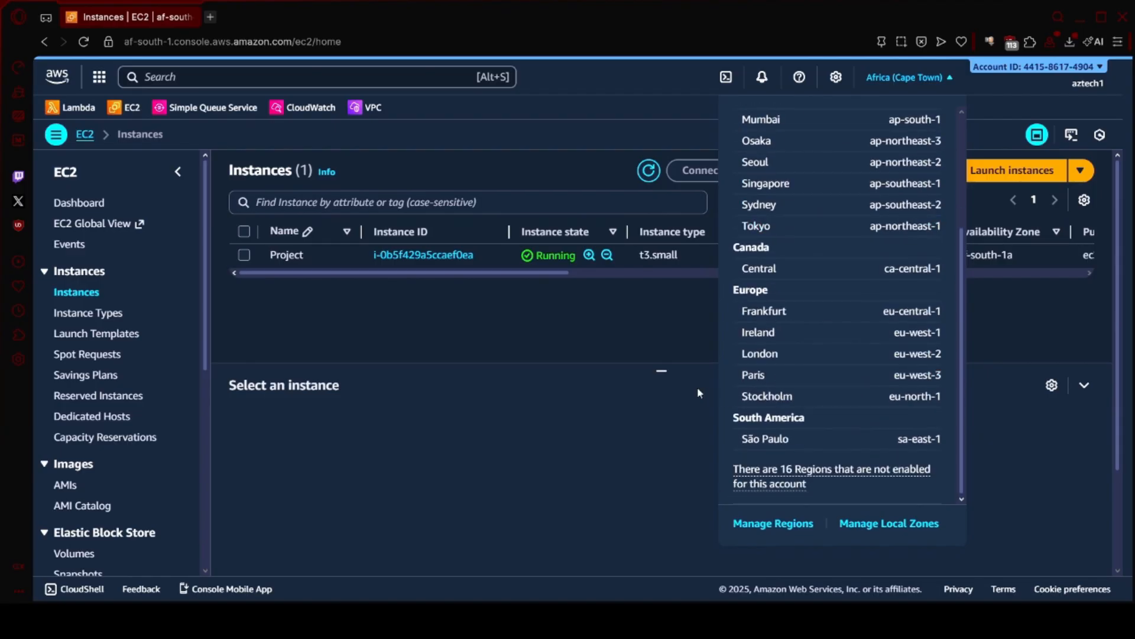
{"action": "left_click", "coordinate": [438, 398]}
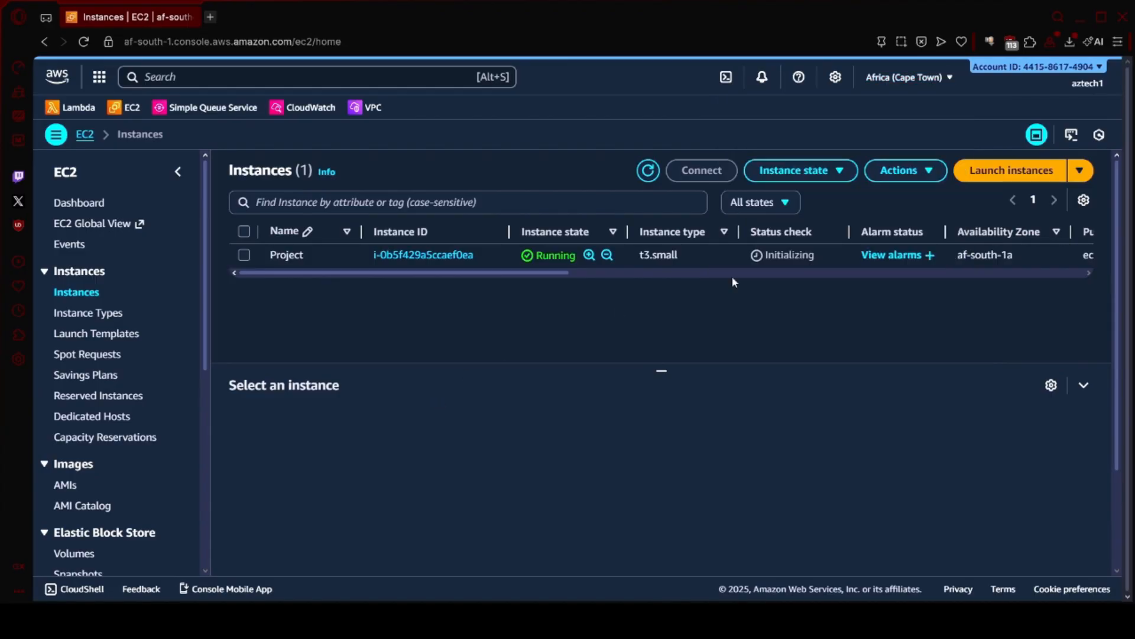
{"action": "left_click", "coordinate": [937, 78]}
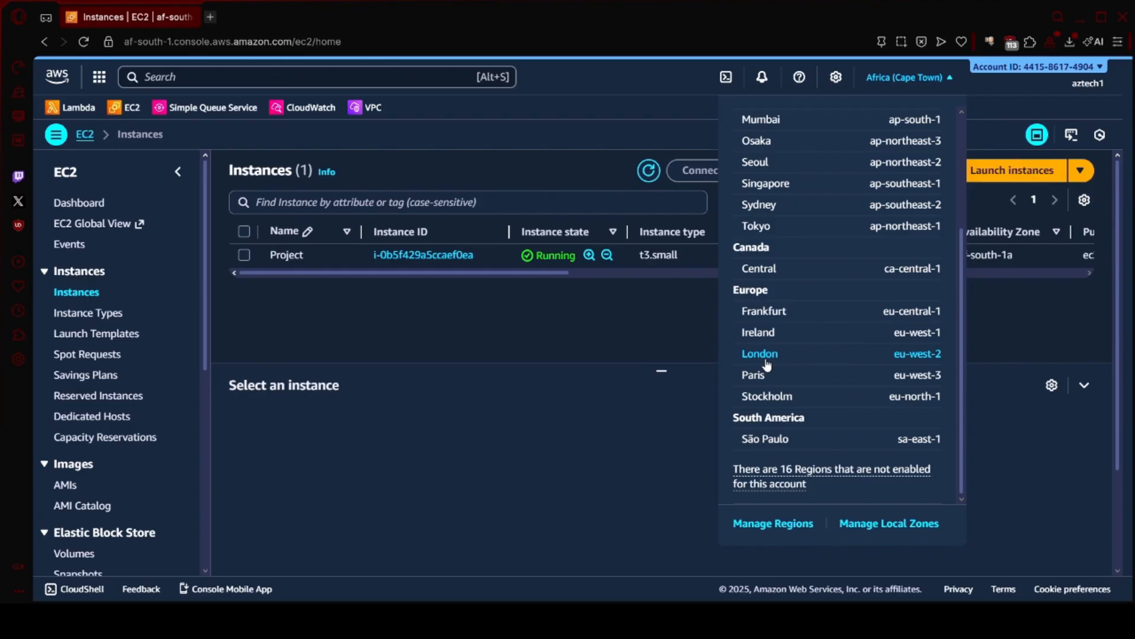
{"action": "scroll", "coordinate": [768, 355], "scroll_direction": "up", "scroll_amount": 3}
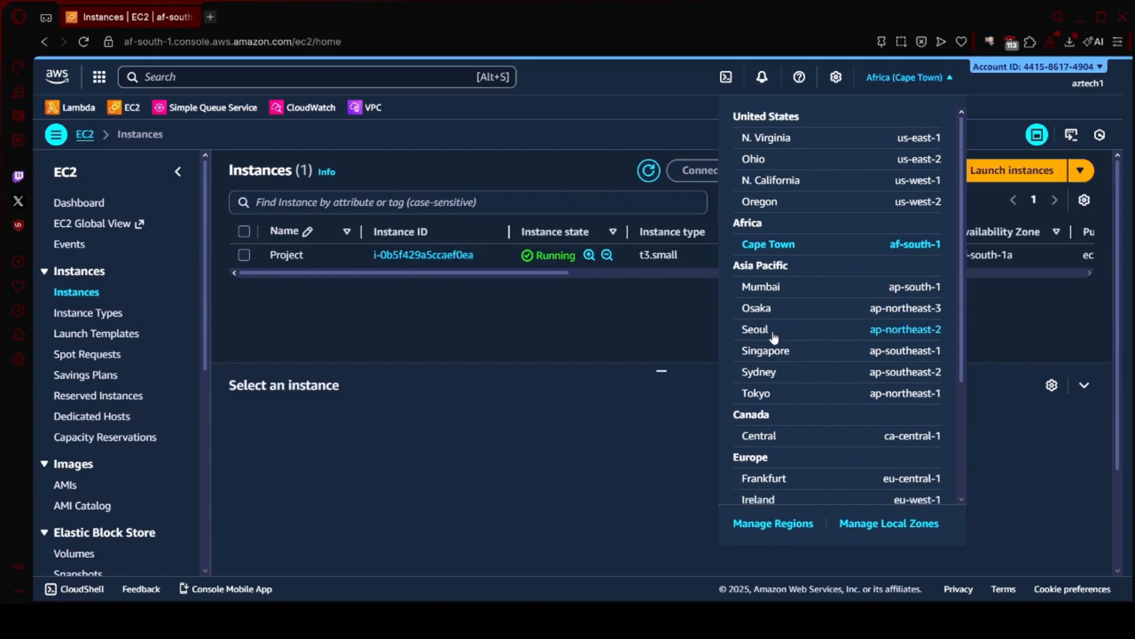
{"action": "scroll", "coordinate": [773, 336], "scroll_direction": "down", "scroll_amount": 3}
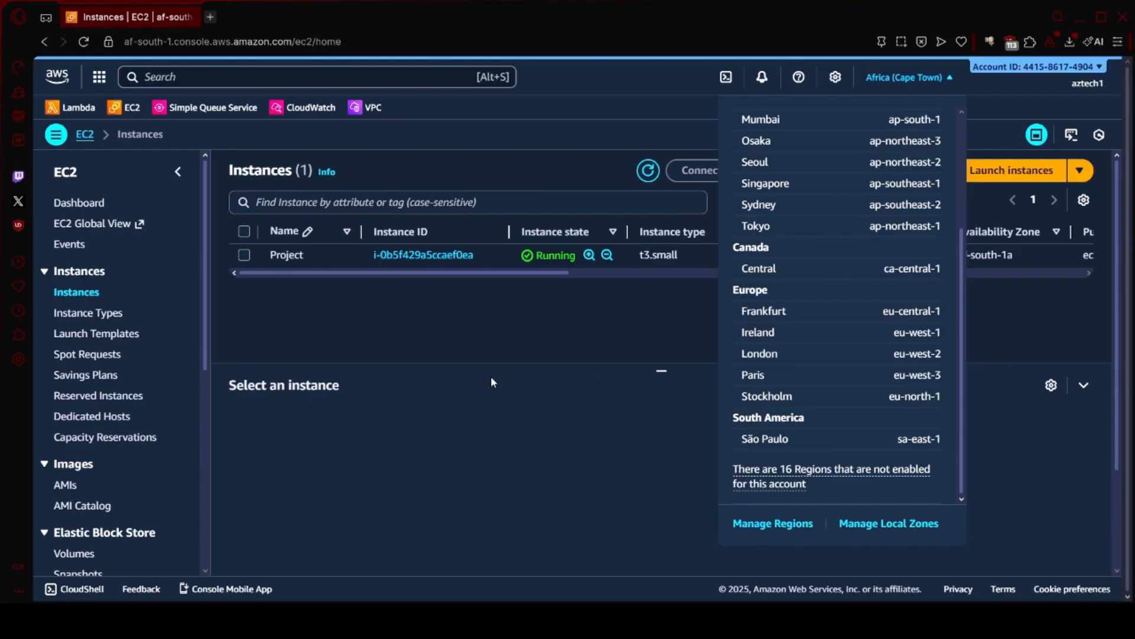
{"action": "left_click", "coordinate": [527, 349]}
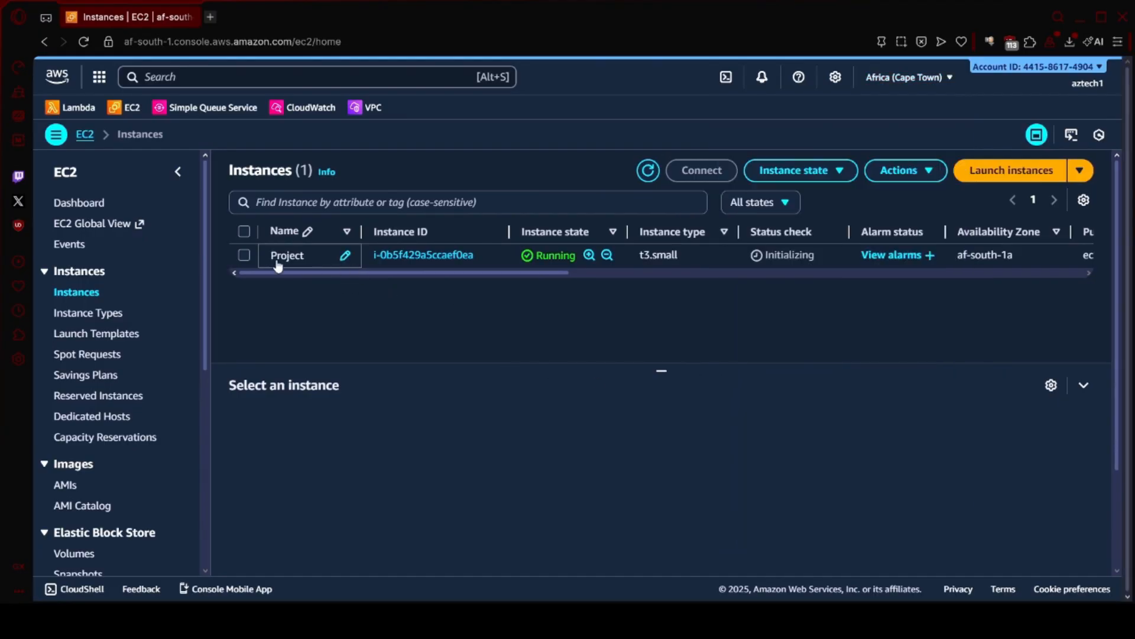
Select the Project instance and open its connection page
{"action": "left_click", "coordinate": [244, 254]}
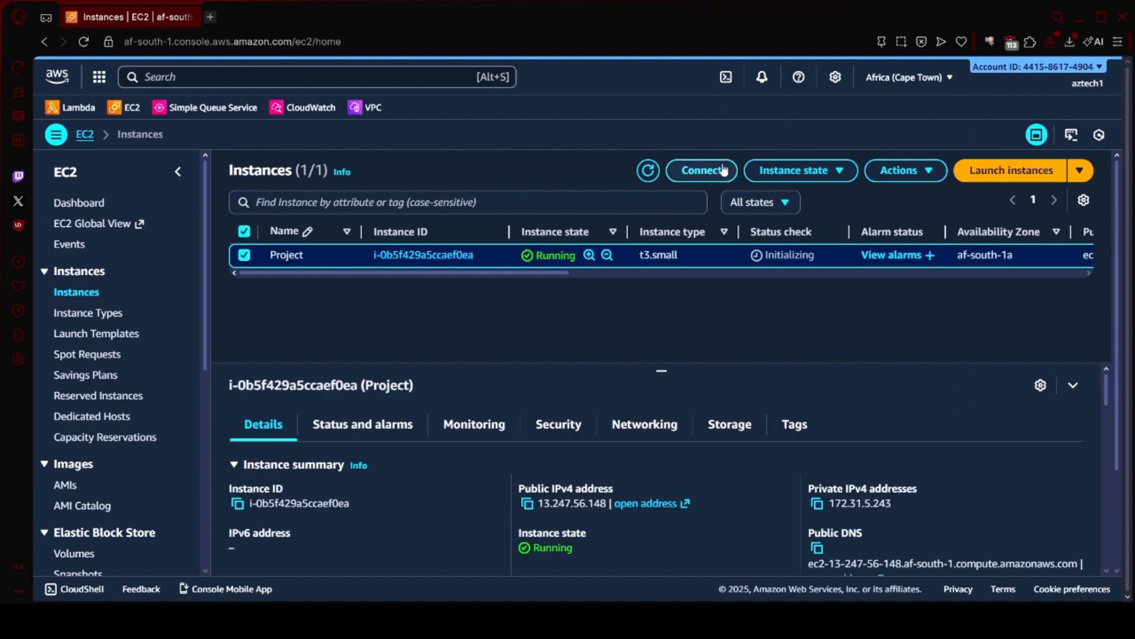
{"action": "left_click", "coordinate": [245, 254]}
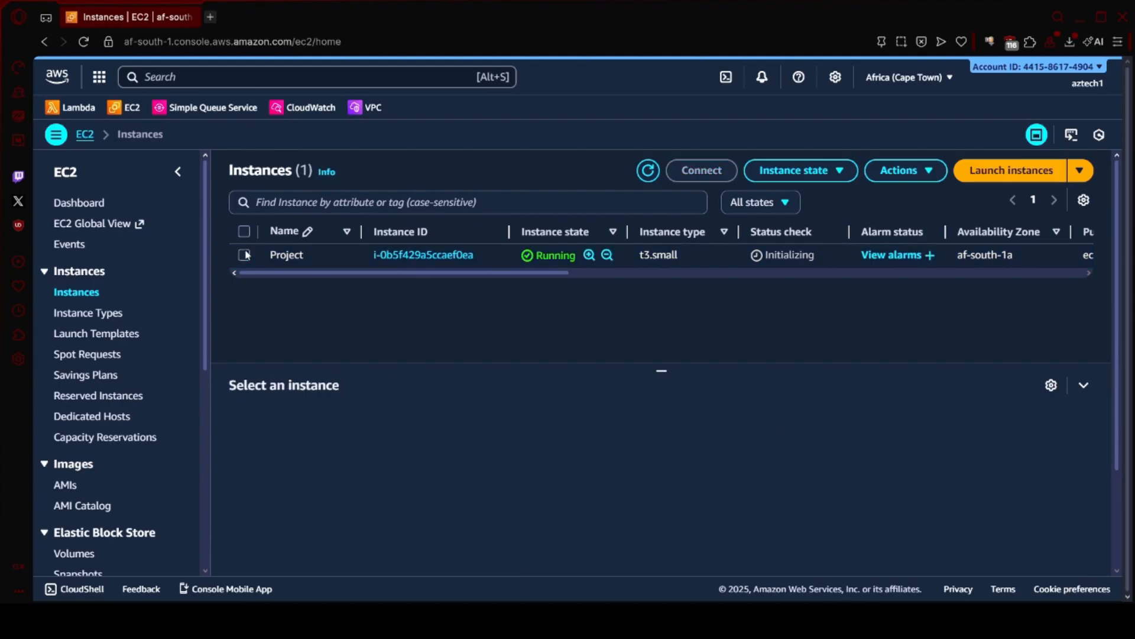
{"action": "left_click", "coordinate": [246, 255]}
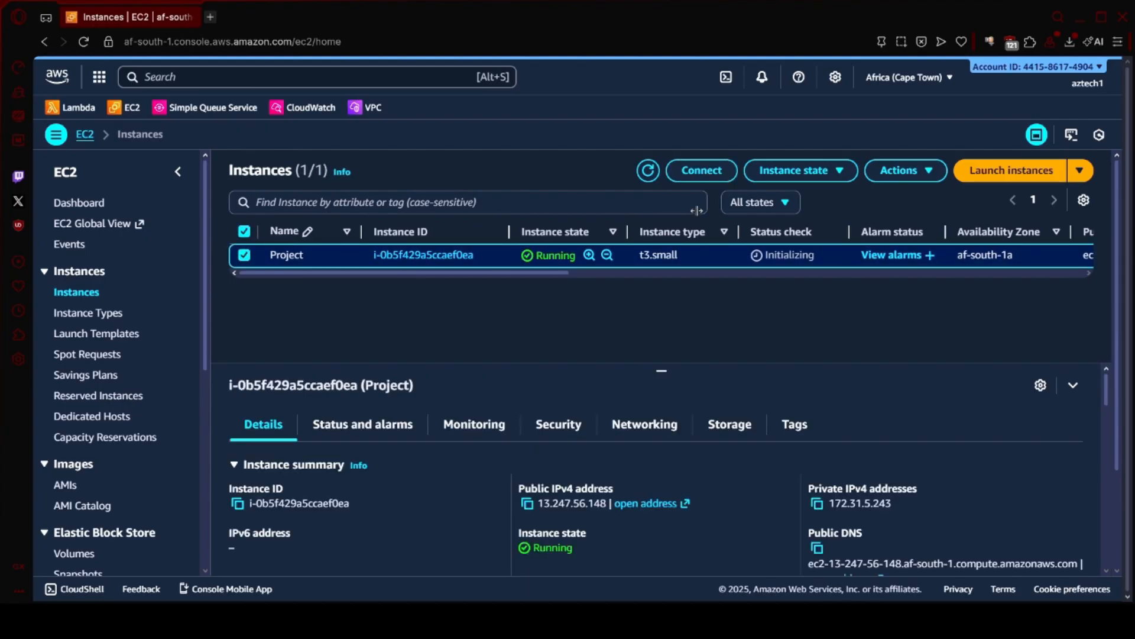
{"action": "left_click", "coordinate": [709, 173]}
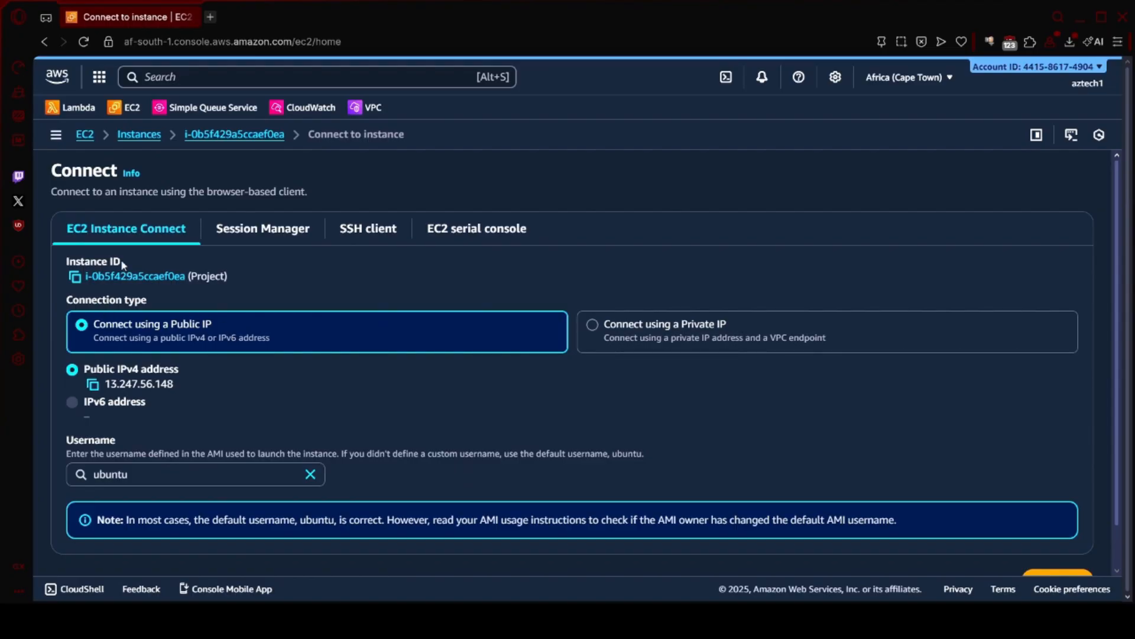
Look through the Session Manager, SSH client, EC2 serial console and EC2 Instance Connect connection methods for the instance
{"action": "left_click", "coordinate": [278, 230]}
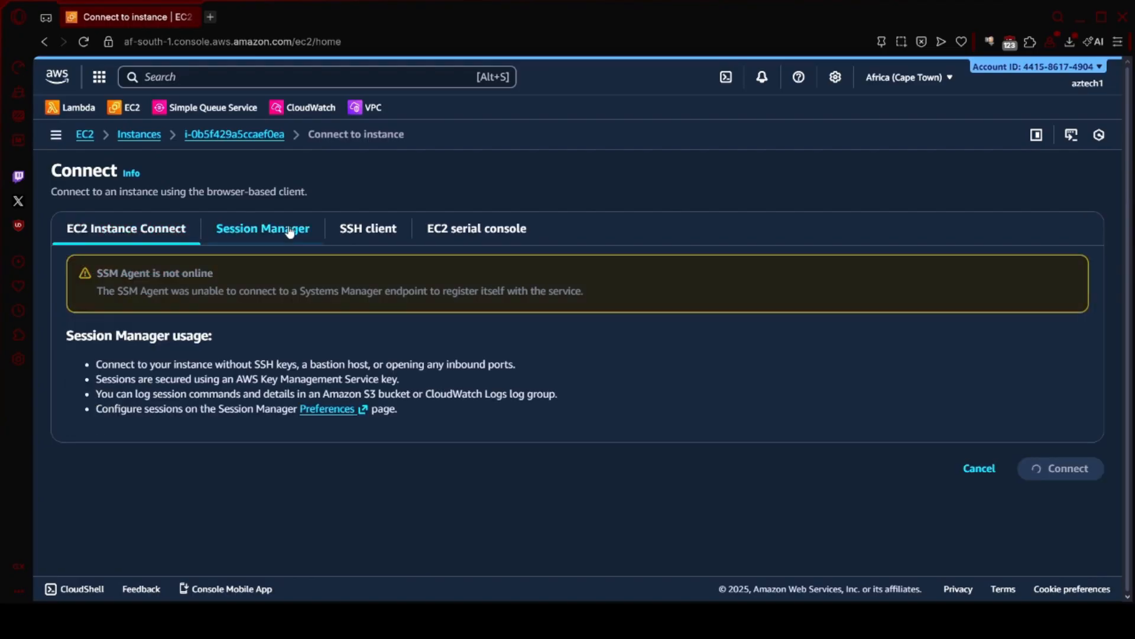
{"action": "left_click", "coordinate": [374, 230]}
{"action": "left_click", "coordinate": [471, 229]}
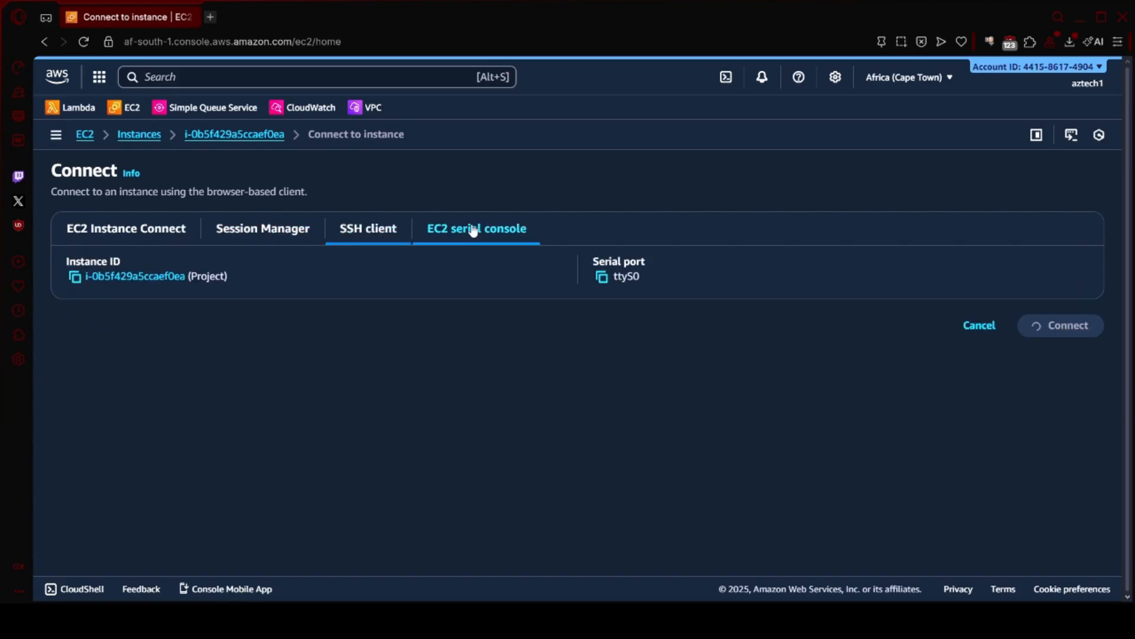
{"action": "left_click", "coordinate": [136, 234]}
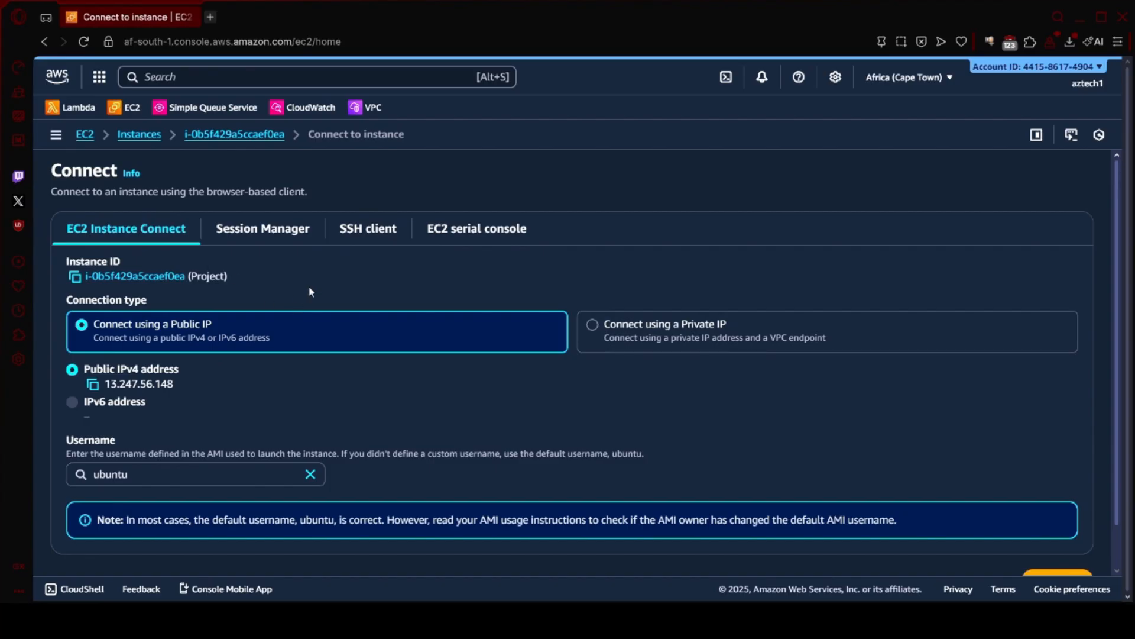
Examine the SSH client instructions, highlighting the example ssh command and its project.pem key file name
{"action": "left_click", "coordinate": [355, 237]}
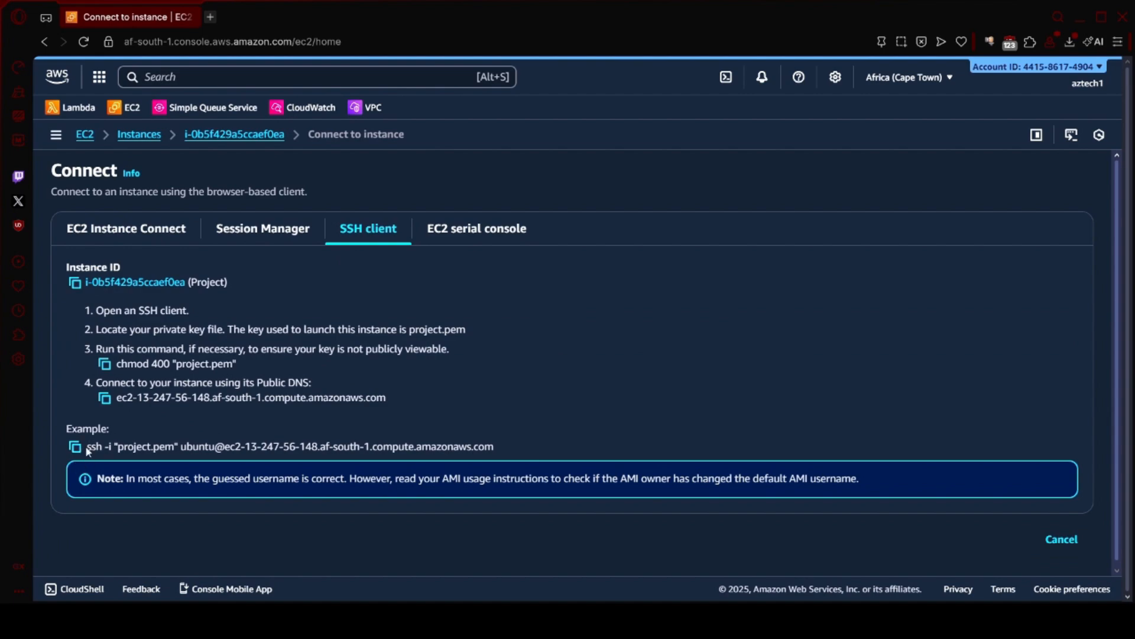
{"action": "left_click_drag", "start_coordinate": [85, 445], "coordinate": [537, 451]}
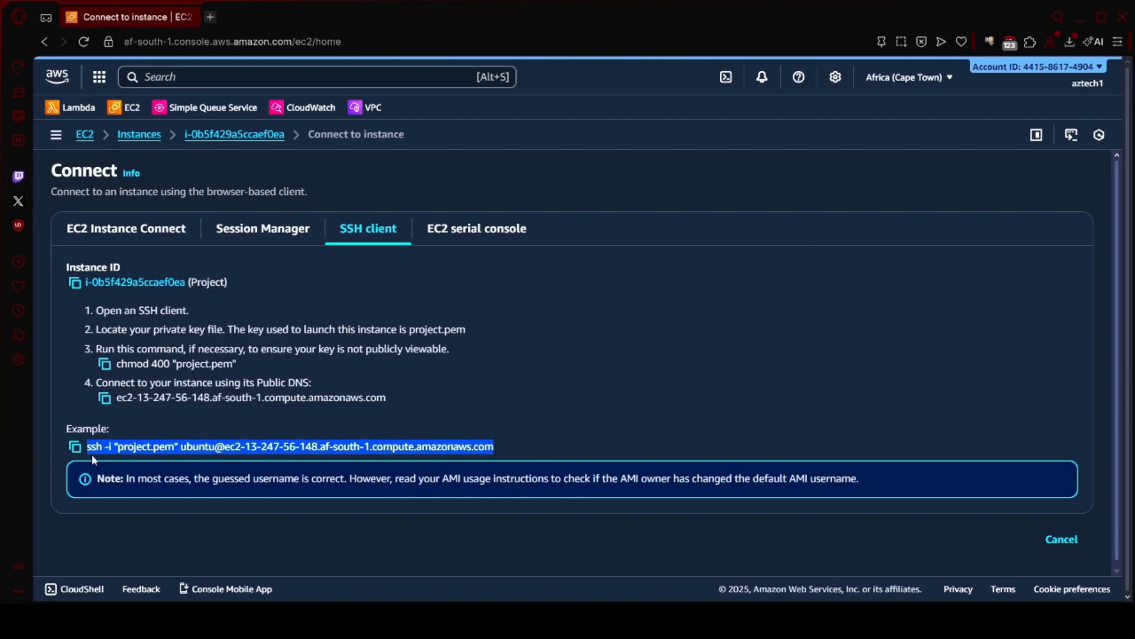
{"action": "left_click", "coordinate": [214, 445]}
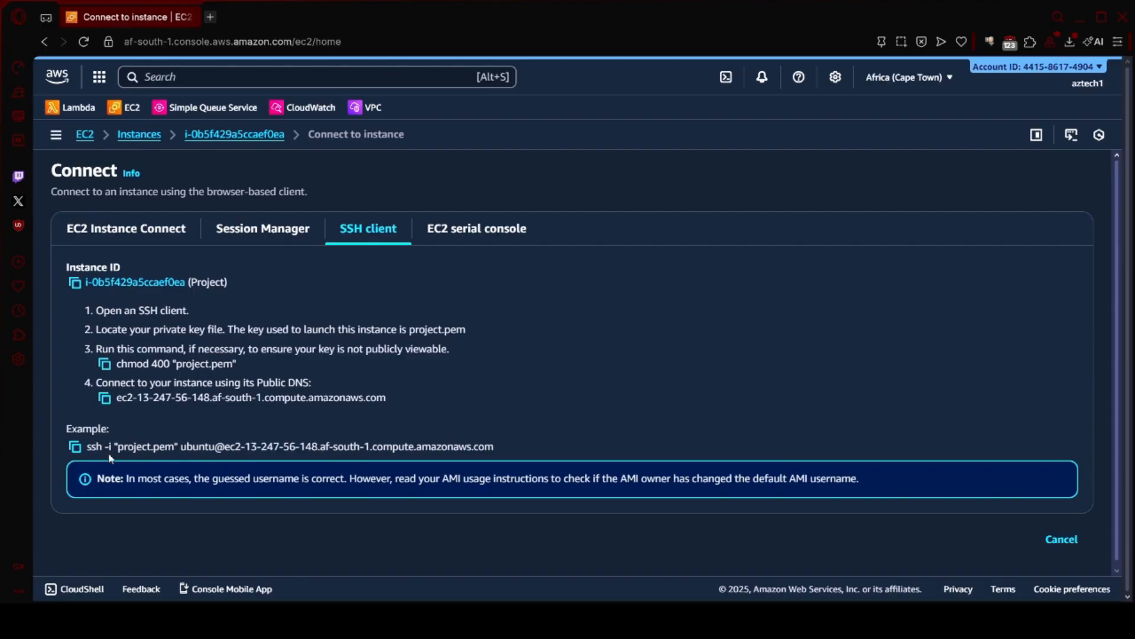
{"action": "left_click_drag", "start_coordinate": [117, 446], "coordinate": [175, 448]}
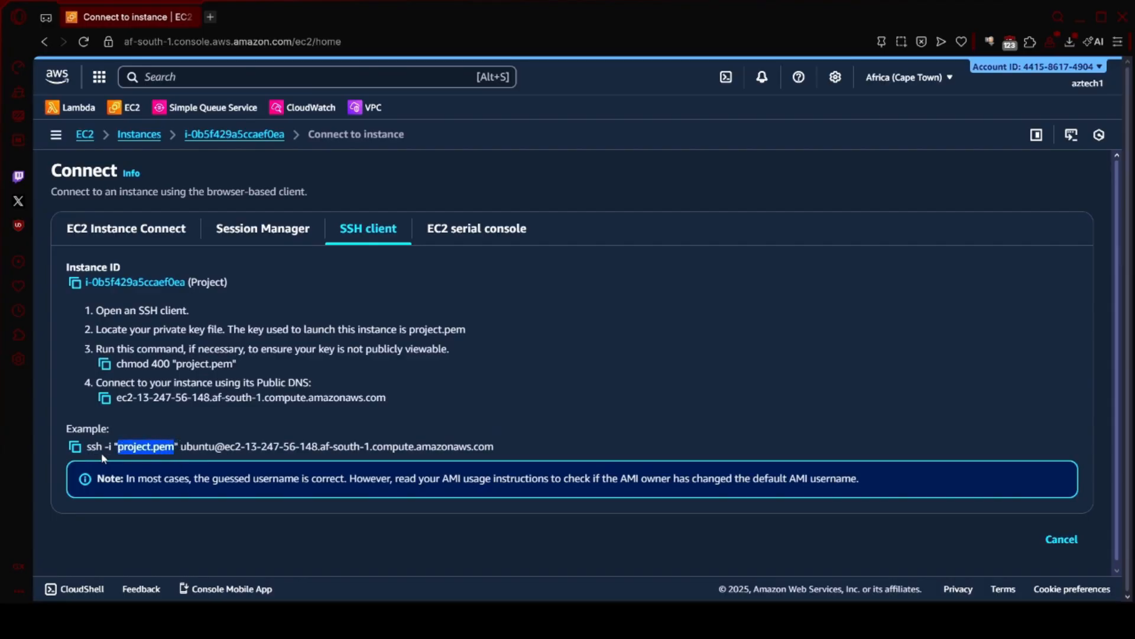
Highlight the complete example ssh command in the SSH client instructions to examine it
{"action": "left_click", "coordinate": [167, 460]}
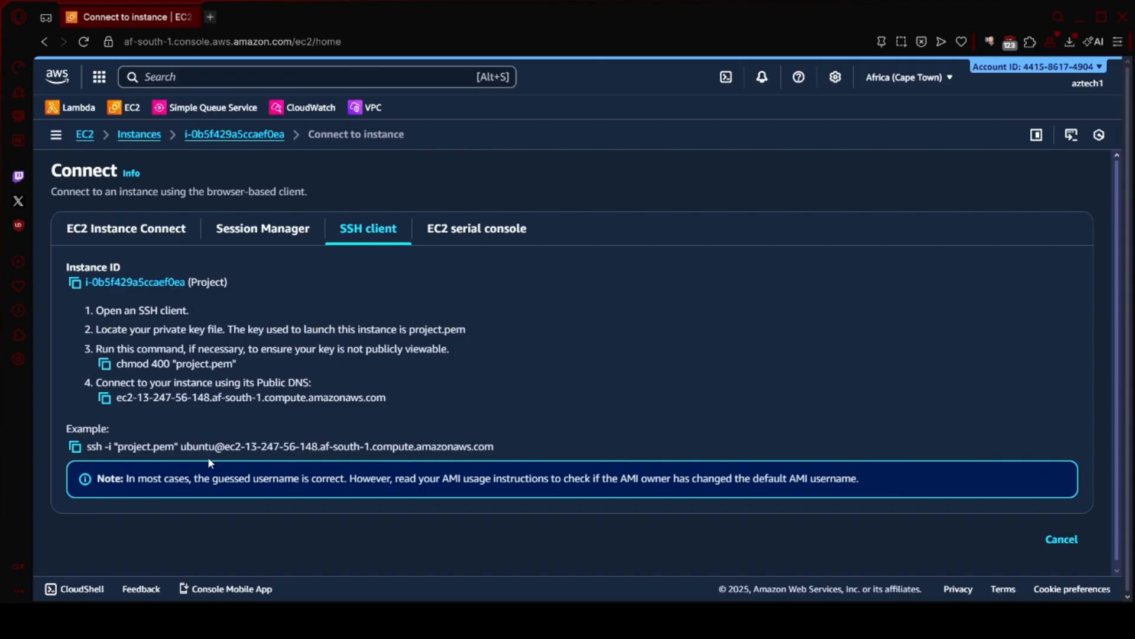
{"action": "left_click_drag", "start_coordinate": [87, 447], "coordinate": [505, 456]}
{"action": "left_click", "coordinate": [167, 441]}
Connect to the Project instance through EC2 Instance Connect, using its public IPv4 address and the ubuntu username
{"action": "left_click", "coordinate": [87, 220]}
{"action": "scroll", "coordinate": [806, 225], "scroll_direction": "down", "scroll_amount": 1}
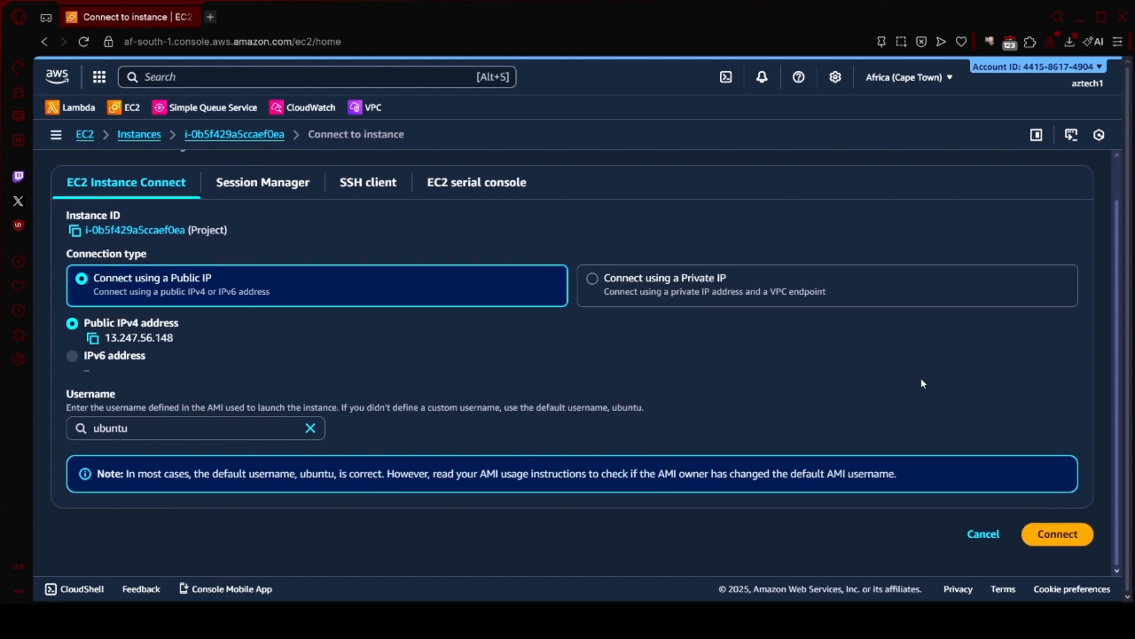
{"action": "left_click", "coordinate": [1082, 528]}
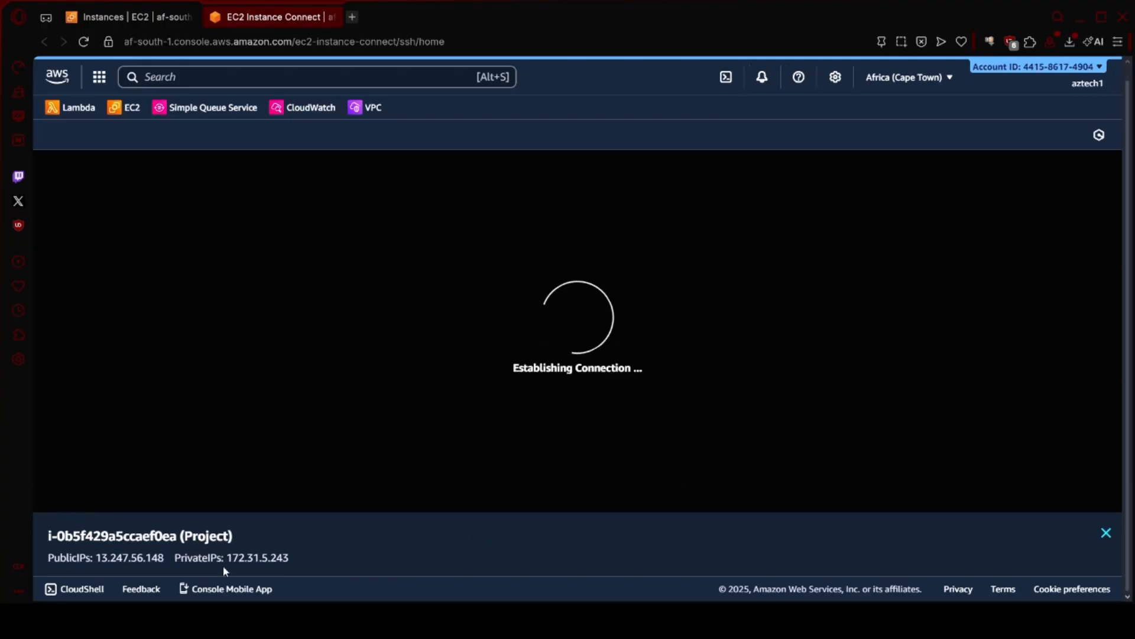
Highlight the instance's private IP and public IP shown below the terminal to examine them
{"action": "left_click_drag", "start_coordinate": [226, 559], "coordinate": [290, 564]}
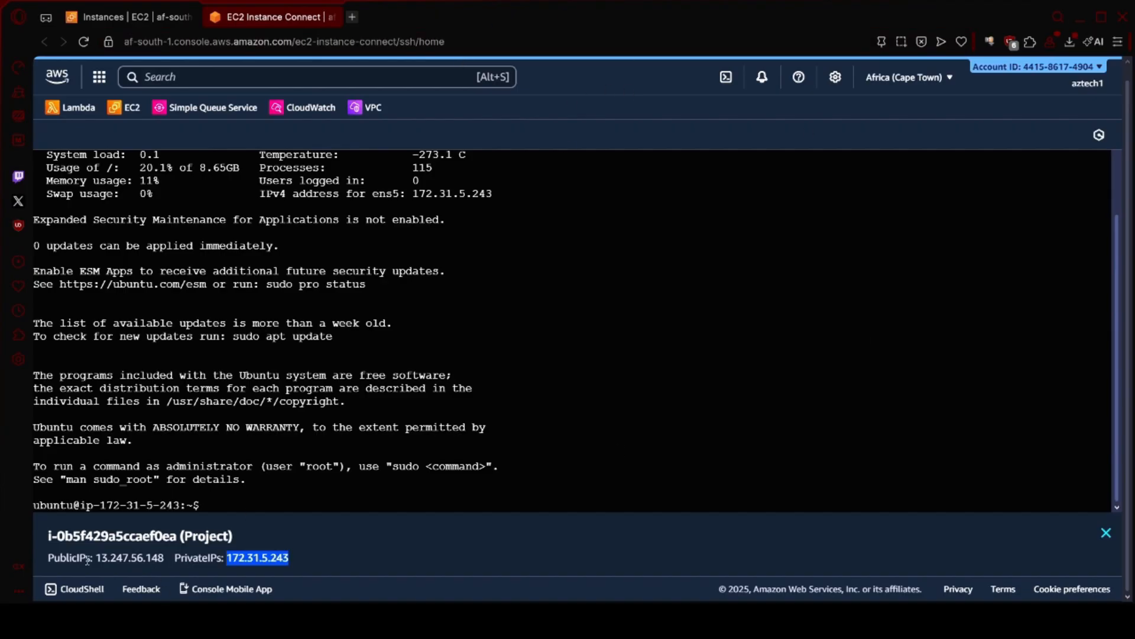
{"action": "left_click_drag", "start_coordinate": [96, 561], "coordinate": [158, 565]}
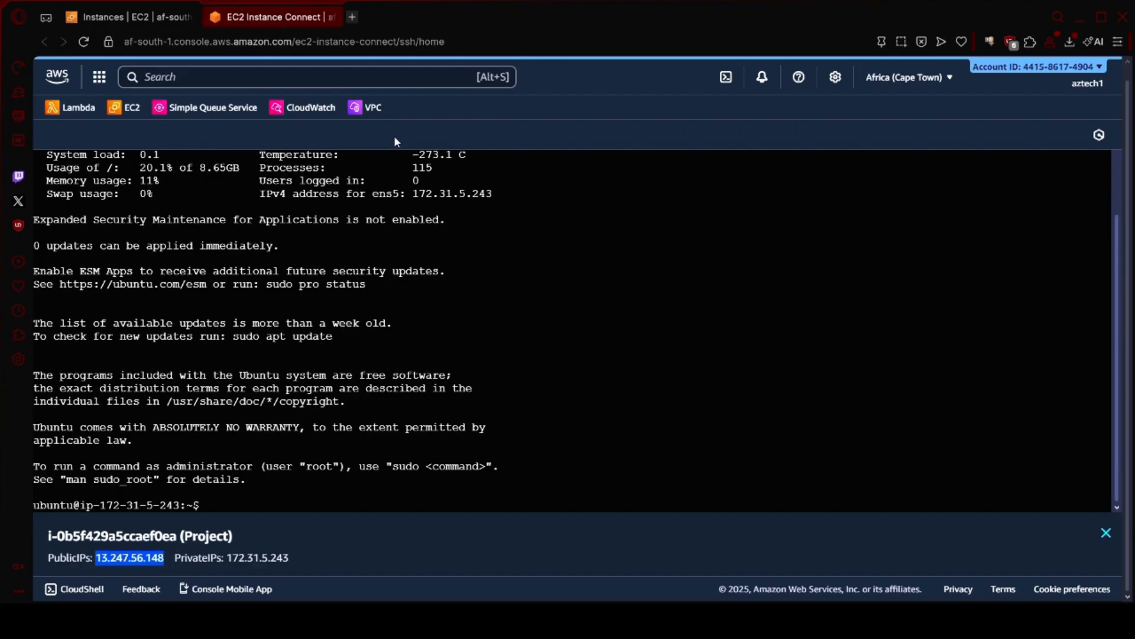
{"action": "left_click", "coordinate": [328, 532]}
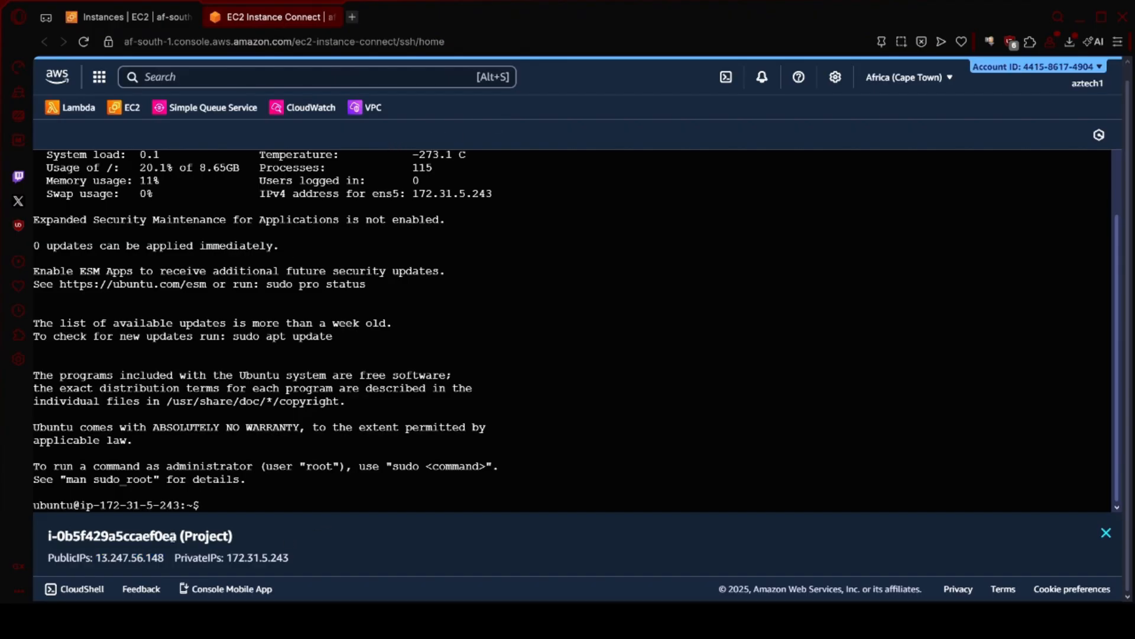
Clear the terminal and list the contents of the home directory
{"action": "left_click", "coordinate": [281, 489]}
{"action": "type", "text": "clear"}
{"action": "key", "text": "Return"}
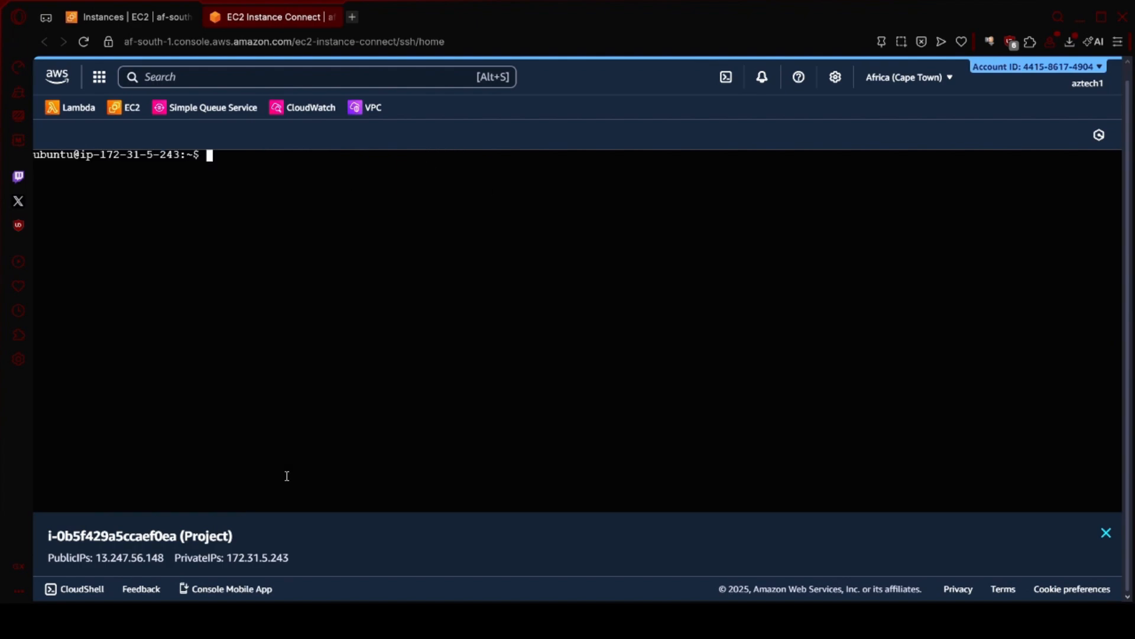
{"action": "type", "text": "ls"}
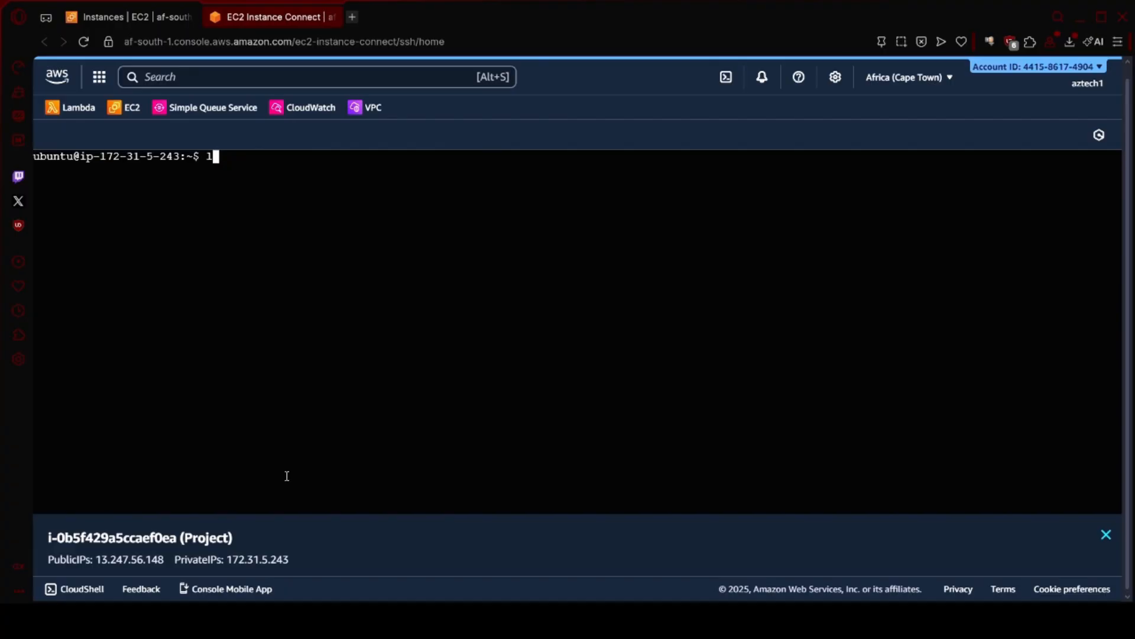
{"action": "key", "text": "Return"}
Create a directory named project in the home directory and list the directory contents
{"action": "type", "text": "mk"}
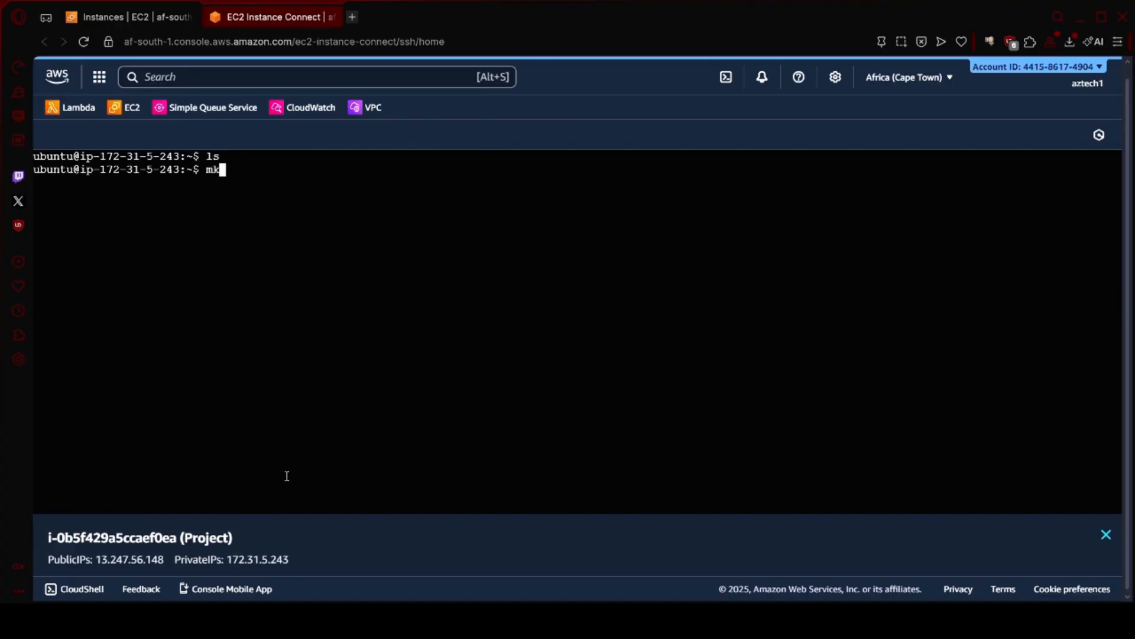
{"action": "type", "text": "dir project"}
{"action": "key", "text": "Return"}
{"action": "type", "text": "ls"}
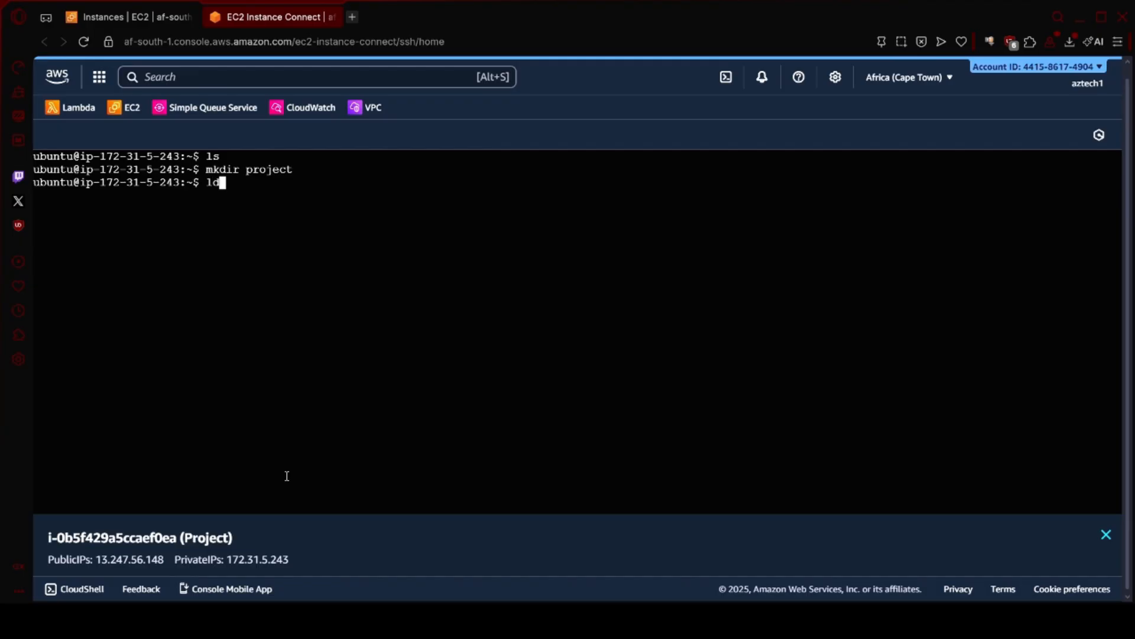
{"action": "key", "text": "Return"}
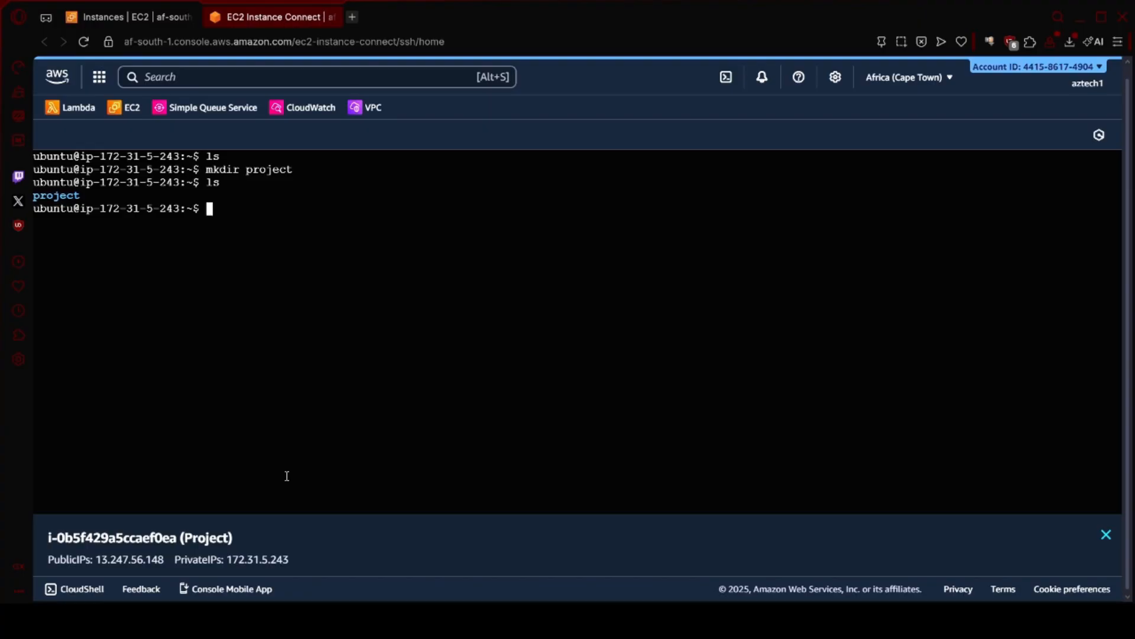
Change into the project directory and list its contents
{"action": "type", "text": "cd pro"}
{"action": "key", "text": "Tab"}
{"action": "key", "text": "Return"}
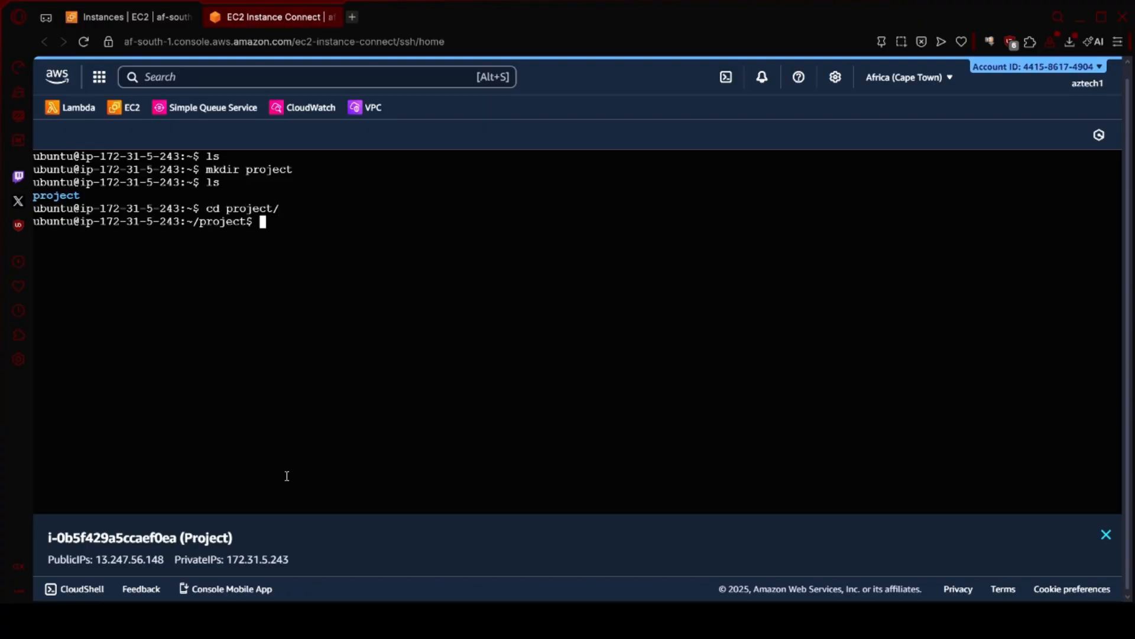
{"action": "type", "text": "ls"}
{"action": "key", "text": "Return"}
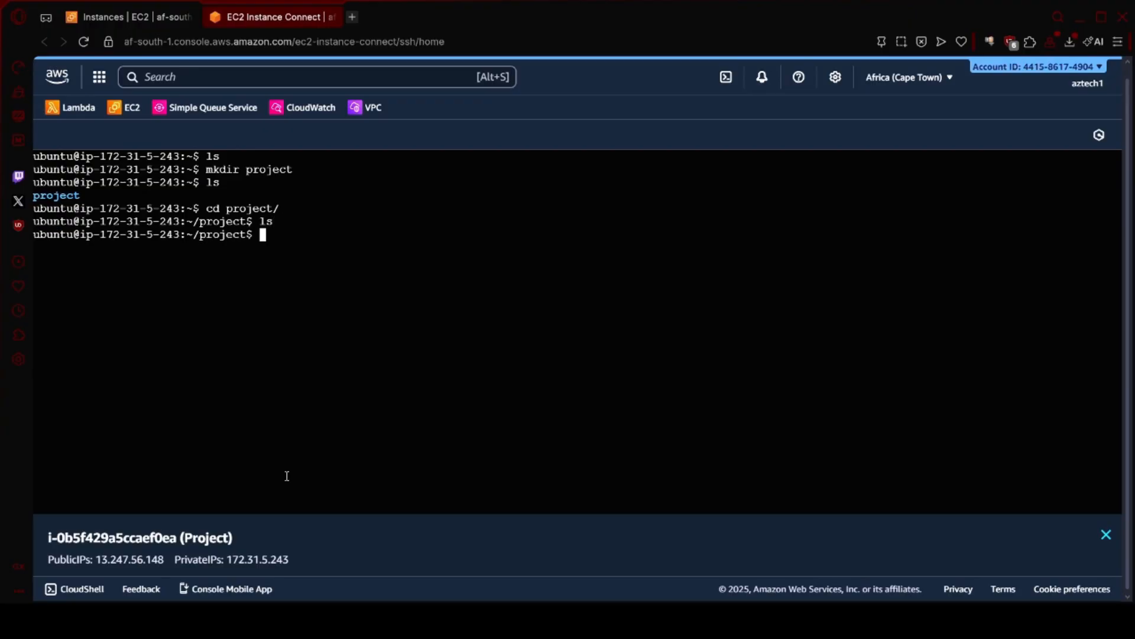
Create an empty file named hello.txt in the project directory with touch
{"action": "type", "text": "touch hellow.tx"}
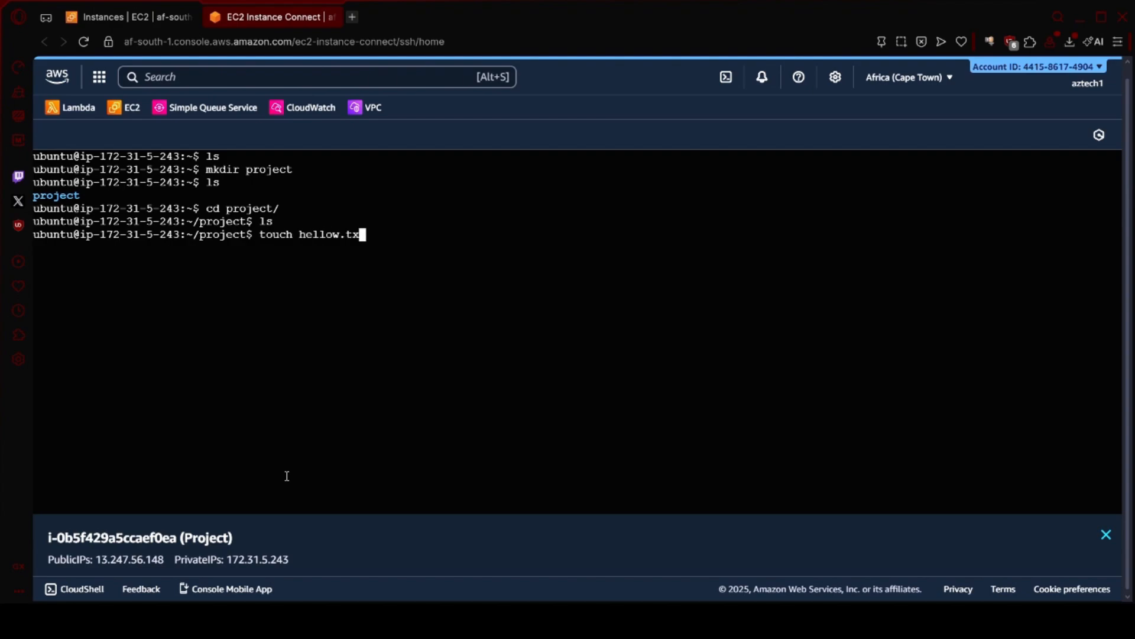
{"action": "key", "text": "BackSpace"}
{"action": "key", "text": "BackSpace"}
{"action": "key", "text": "BackSpace"}
{"action": "key", "text": "BackSpace"}
{"action": "type", "text": ".txt"}
{"action": "key", "text": "Return"}
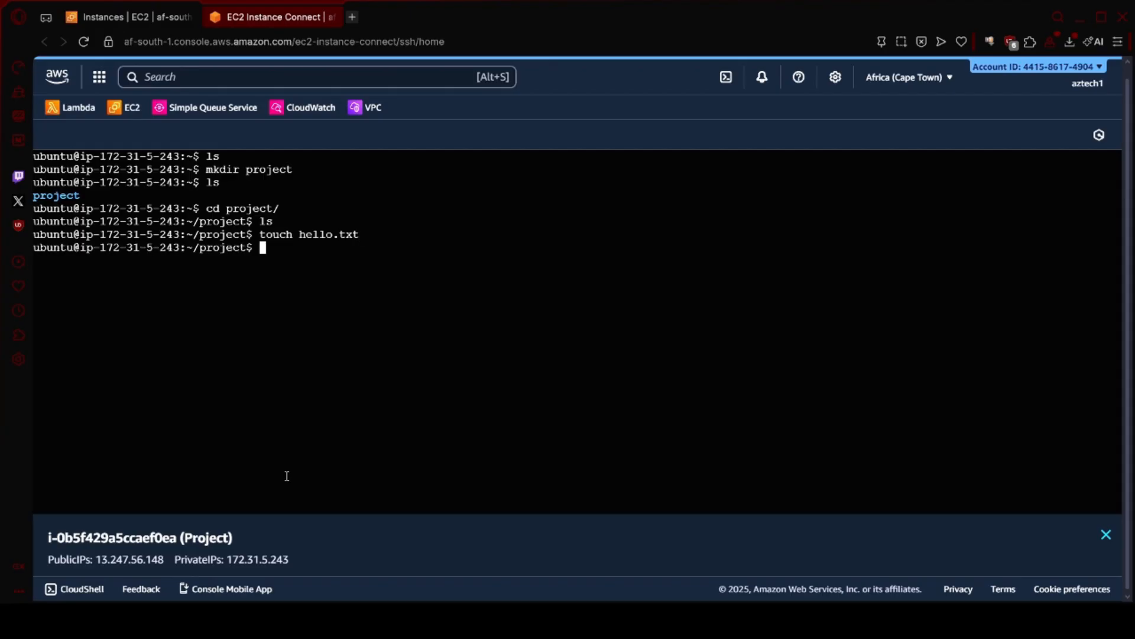
Run echo Hello!!! with its output redirected to hello.tx
{"action": "type", "text": "echo Hello!!! > hell"}
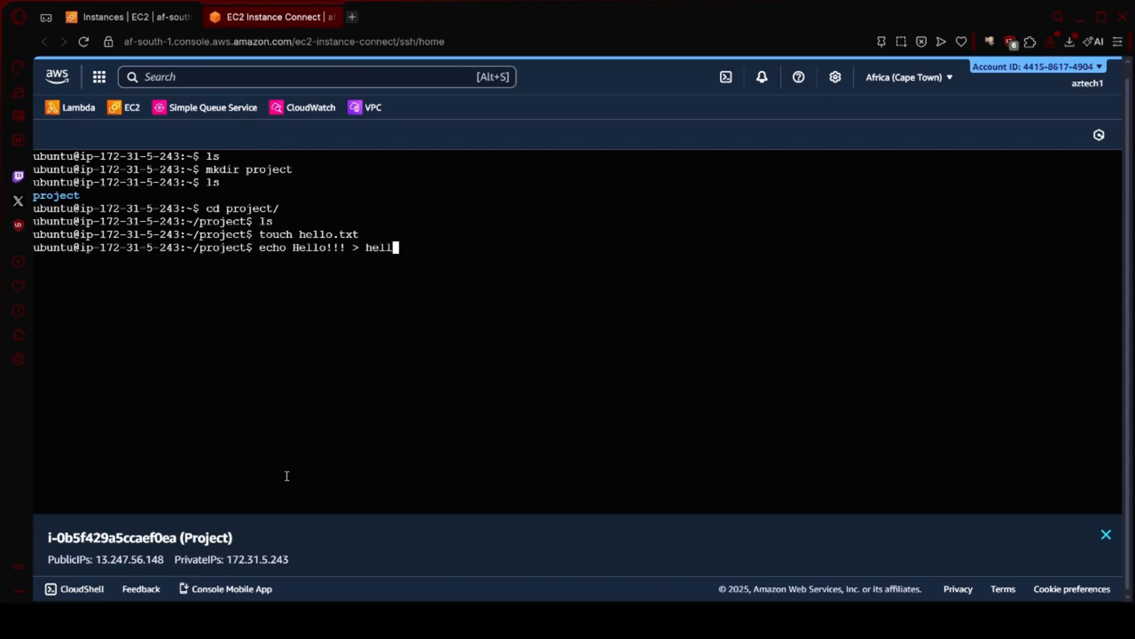
{"action": "type", "text": "o.tx"}
{"action": "key", "text": "Return"}
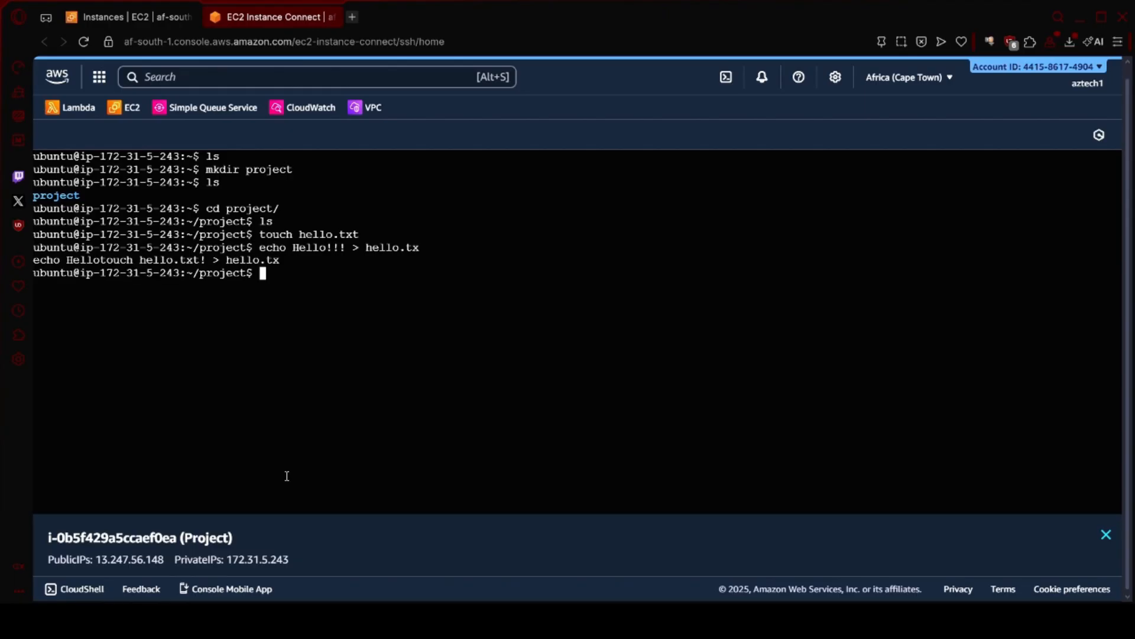
Rerun the last echo command with its output redirected to hello.txt, and display that file's contents with cat
{"action": "key", "text": "Up"}
{"action": "type", "text": "t"}
{"action": "key", "text": "Return"}
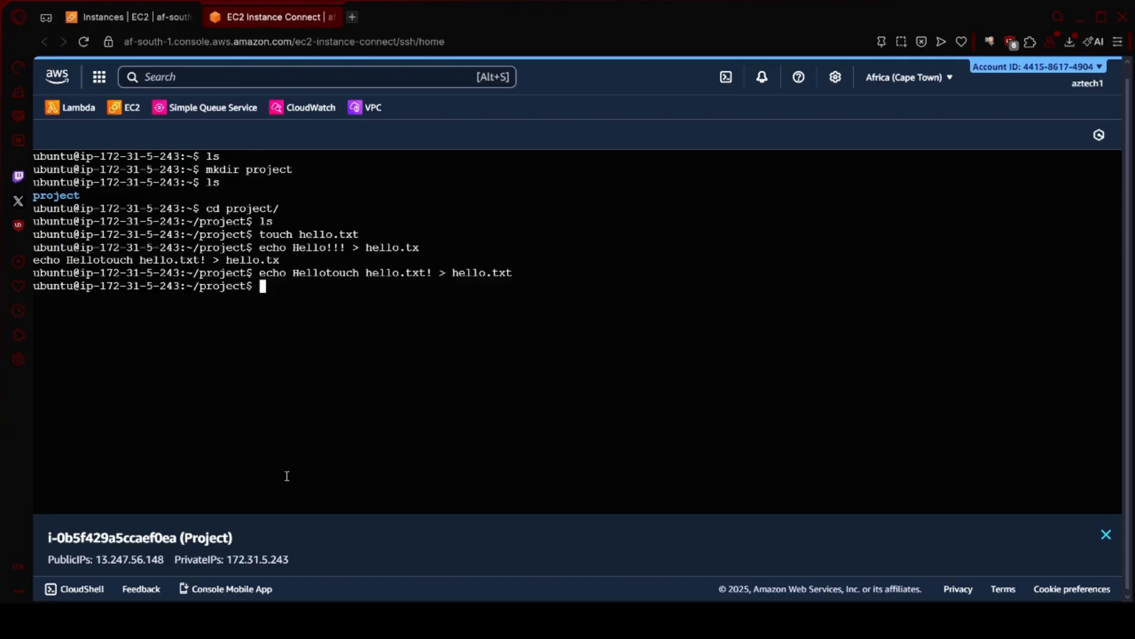
{"action": "type", "text": "cat hello.txt"}
{"action": "key", "text": "Return"}
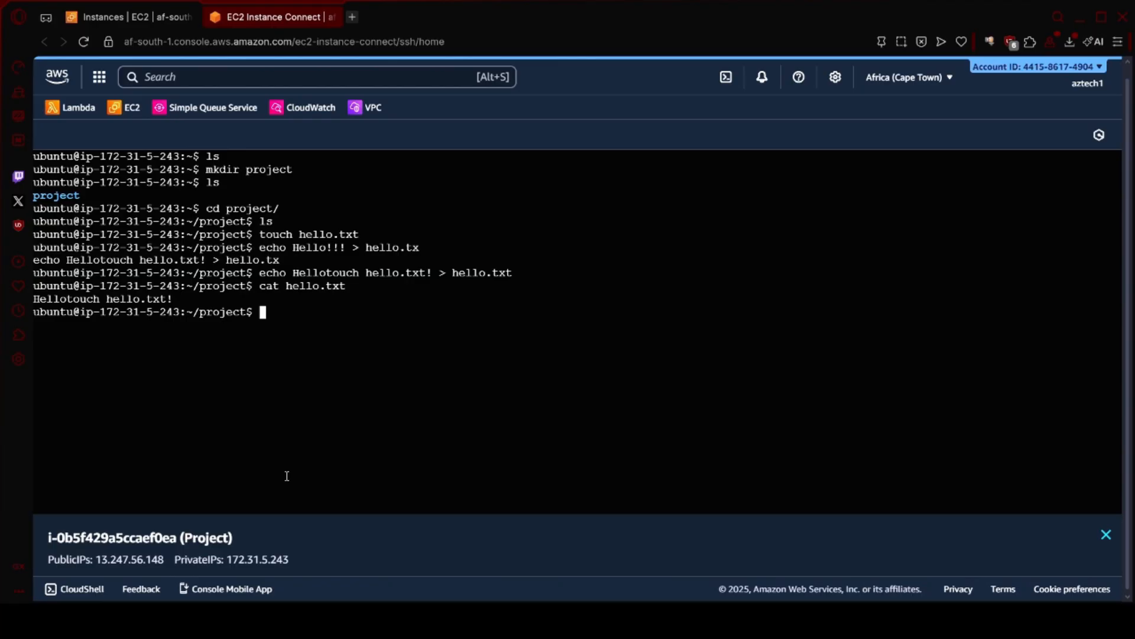
Delete hello.txt and hello.tx from the project directory, listing the directory contents after each removal
{"action": "type", "text": "rm hello.txt"}
{"action": "key", "text": "Return"}
{"action": "type", "text": "ls"}
{"action": "key", "text": "Return"}
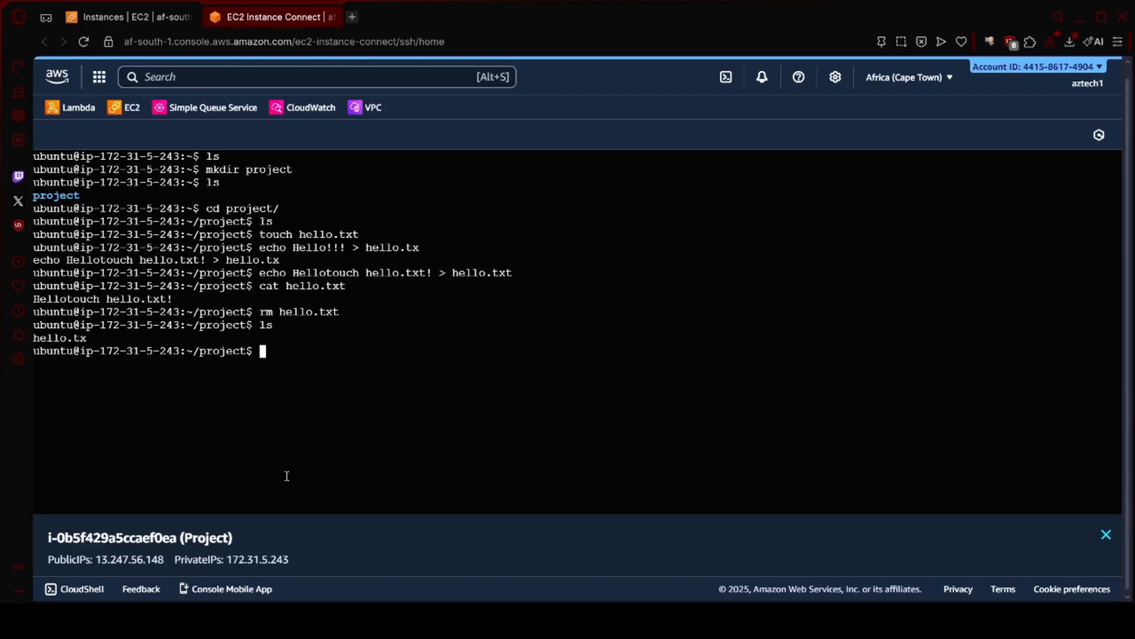
{"action": "type", "text": "rm hello.tx"}
{"action": "key", "text": "Return"}
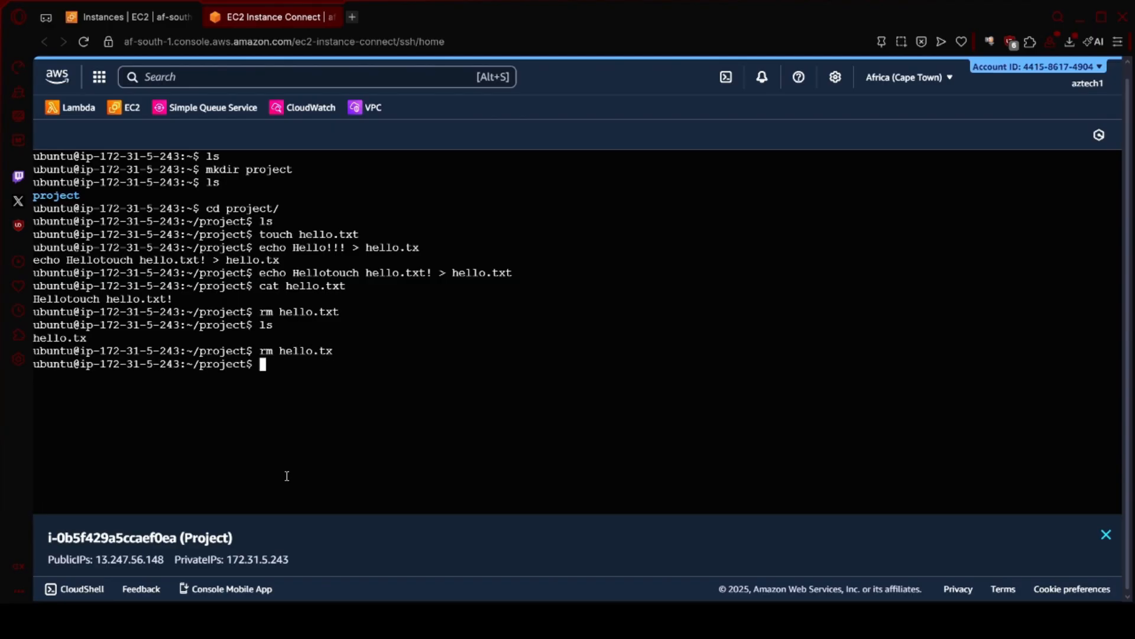
{"action": "type", "text": "ls"}
{"action": "key", "text": "Return"}
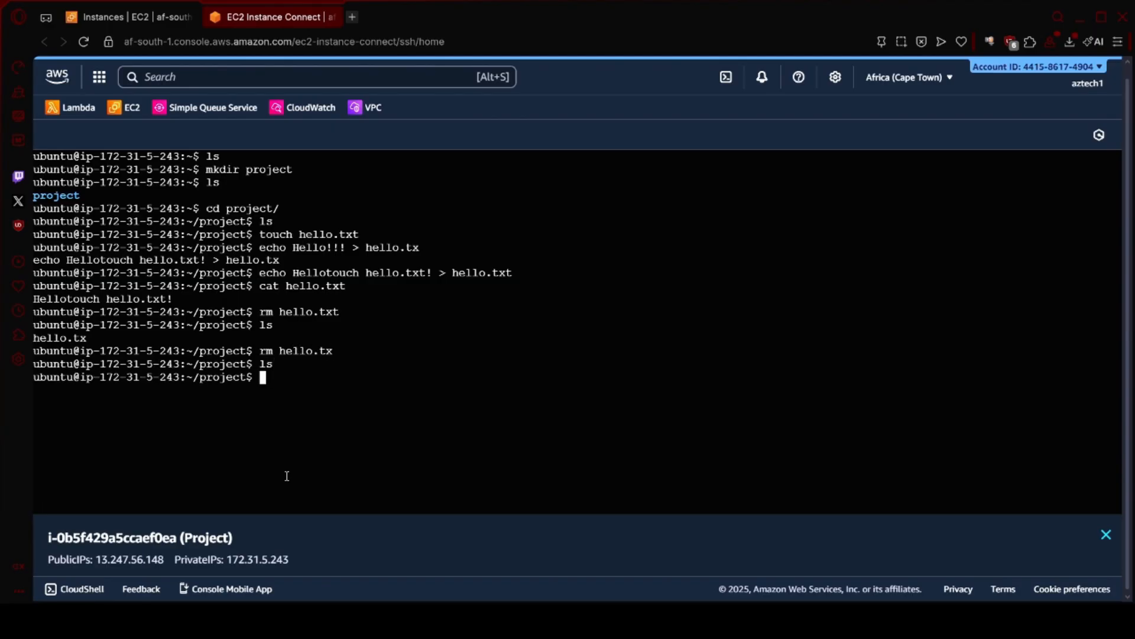
Print the working directory path, exit the instance's shell session and close its browser tab
{"action": "type", "text": "pwd"}
{"action": "key", "text": "Return"}
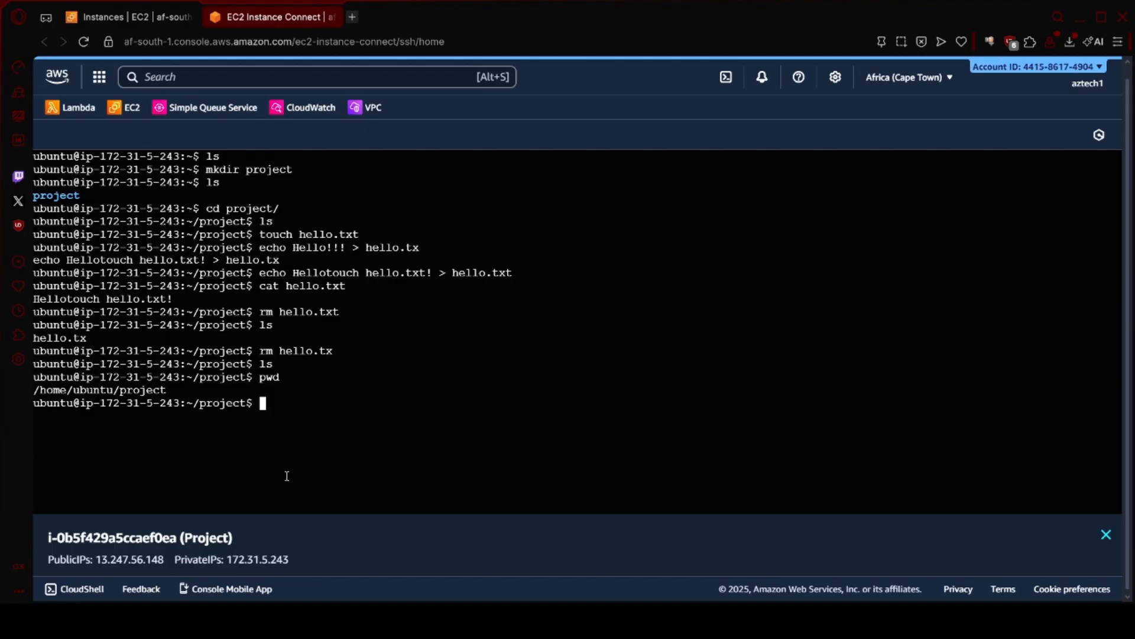
{"action": "type", "text": "exit"}
{"action": "key", "text": "Return"}
{"action": "left_click", "coordinate": [331, 16]}
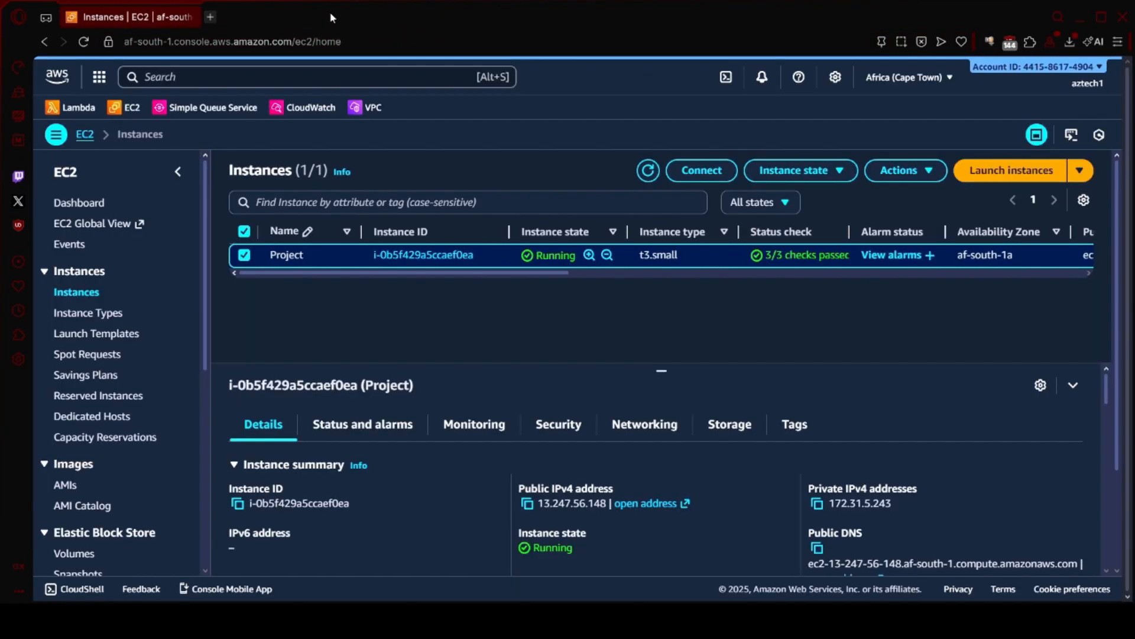